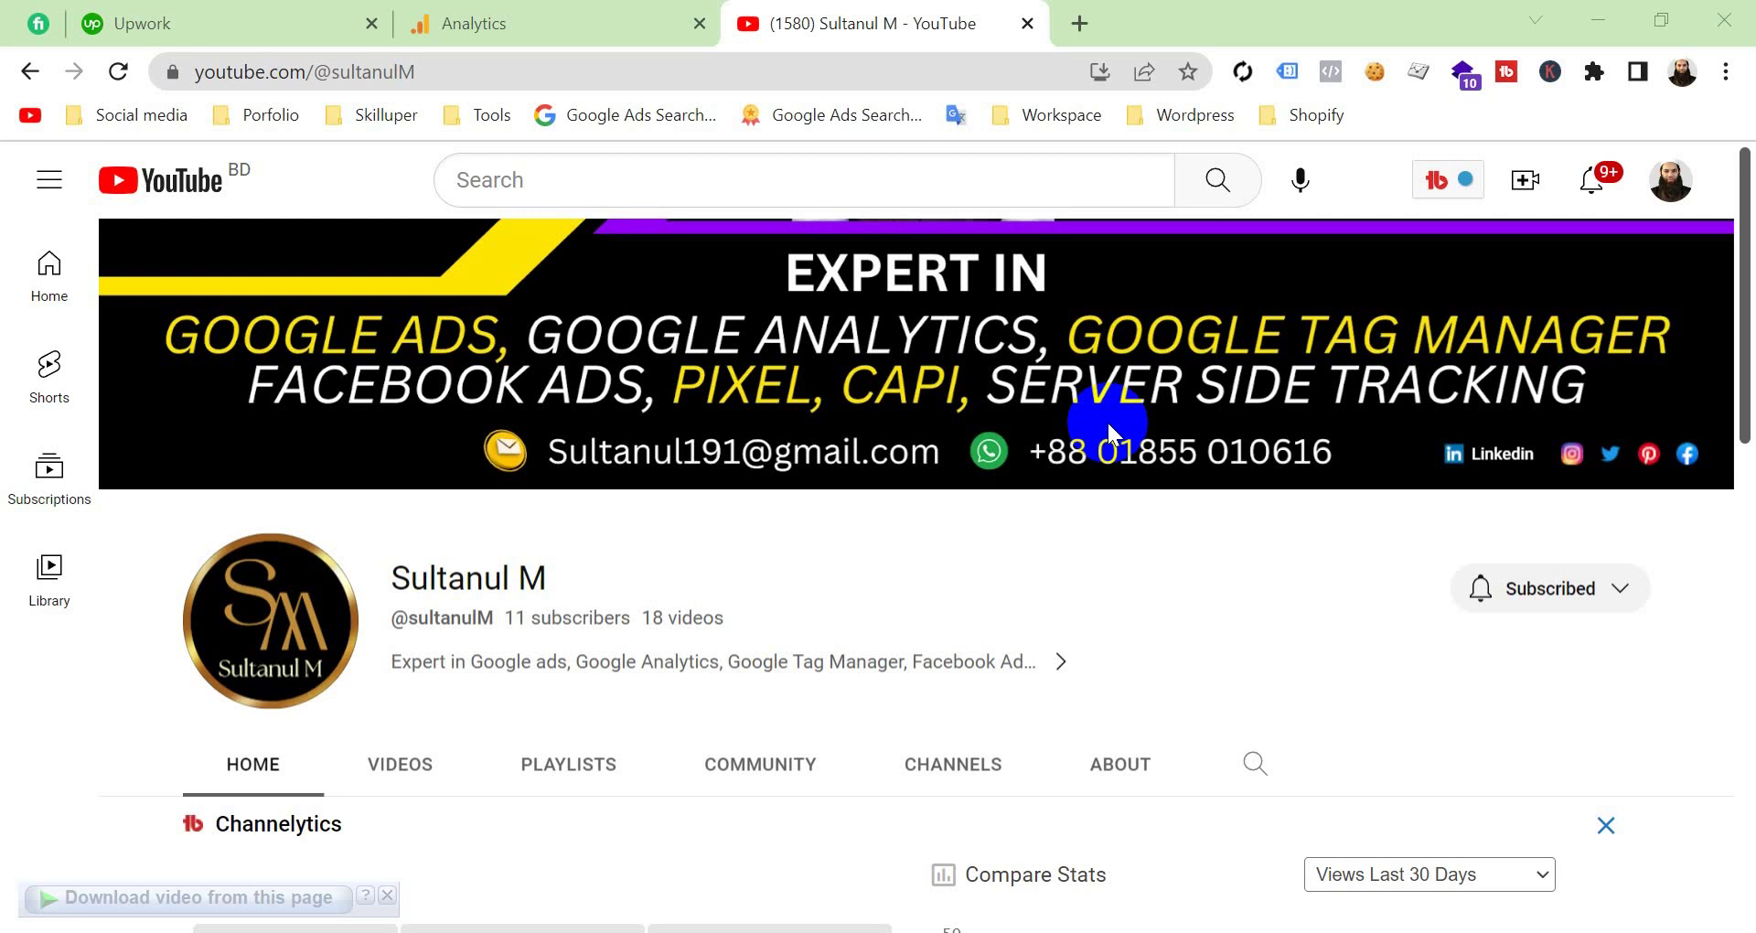
Switch to Google Analytics and turn off automatic setup of a basic GA4 property in the connected Universal Analytics property's GA4 Setup Assistant.
{"action": "left_click", "coordinate": [564, 20]}
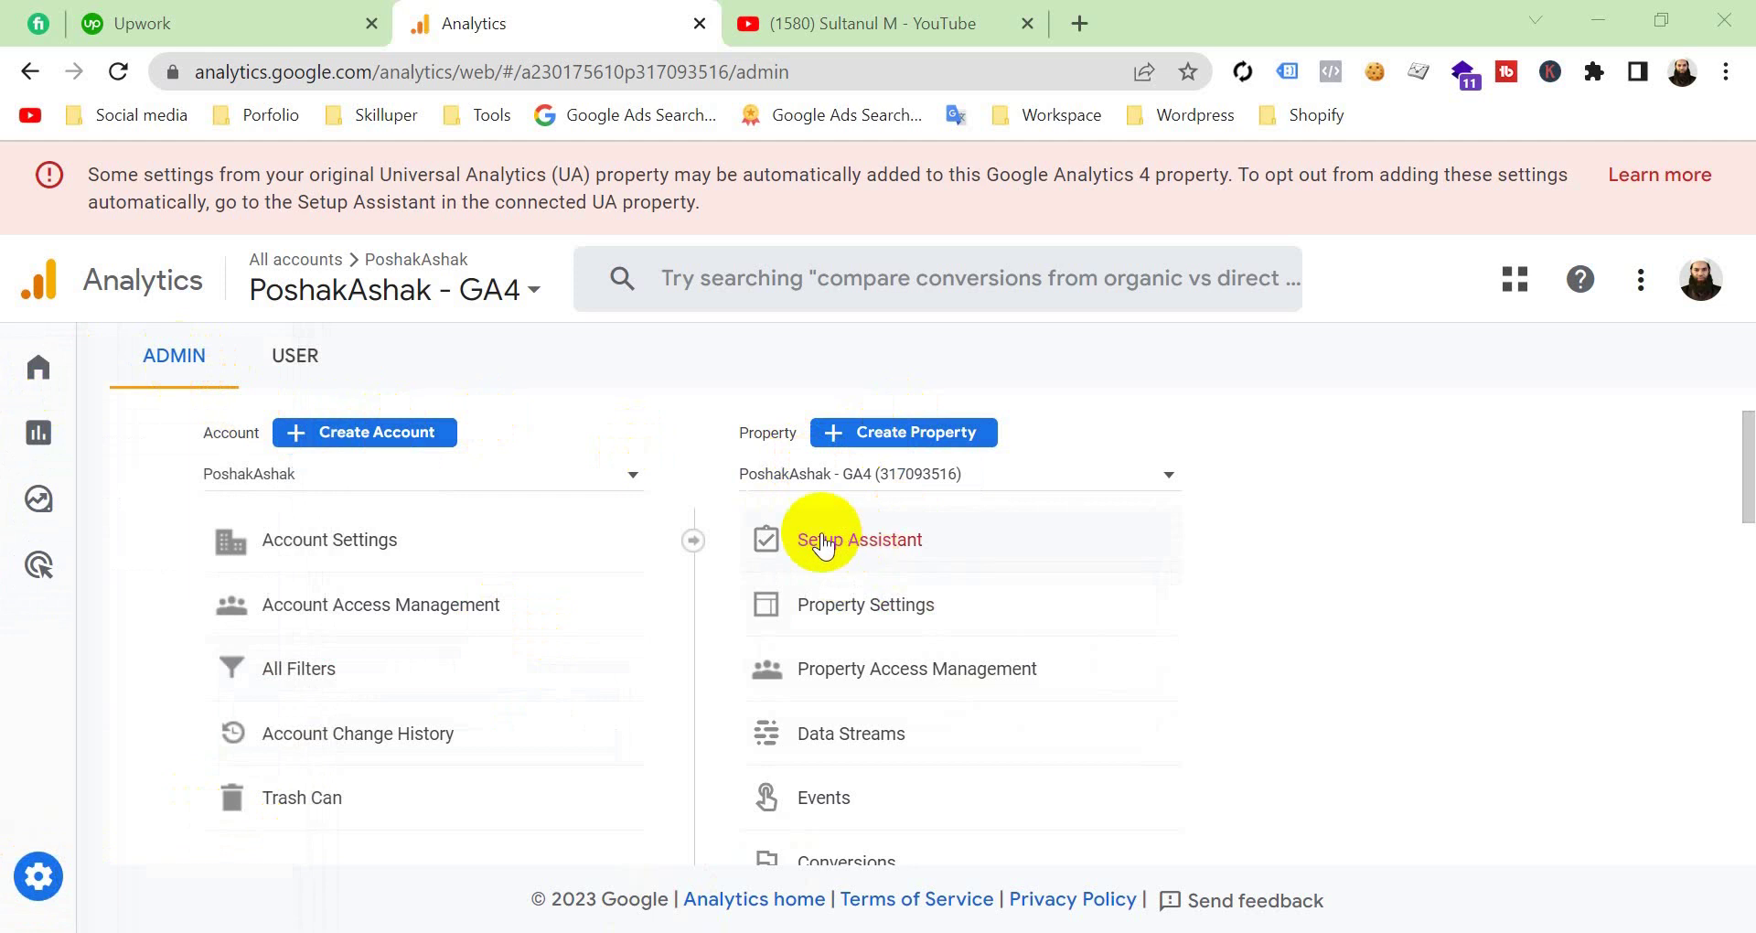
{"action": "left_click", "coordinate": [896, 547]}
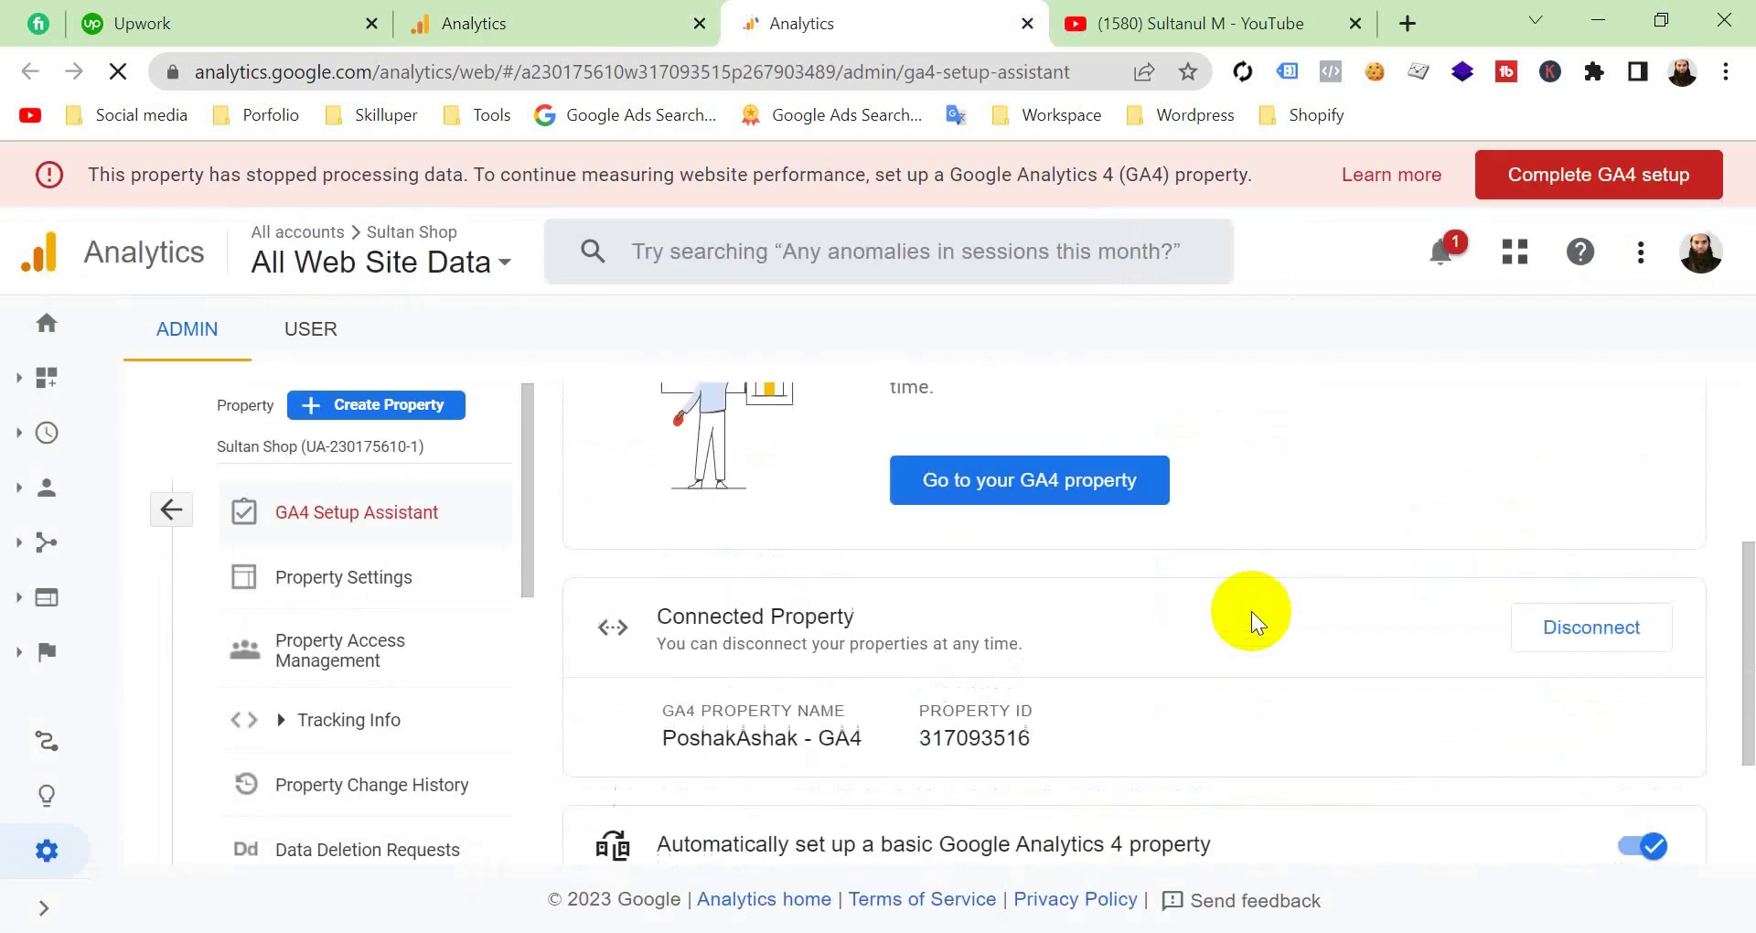
{"action": "scroll", "coordinate": [1252, 617], "scroll_direction": "down", "scroll_amount": 2}
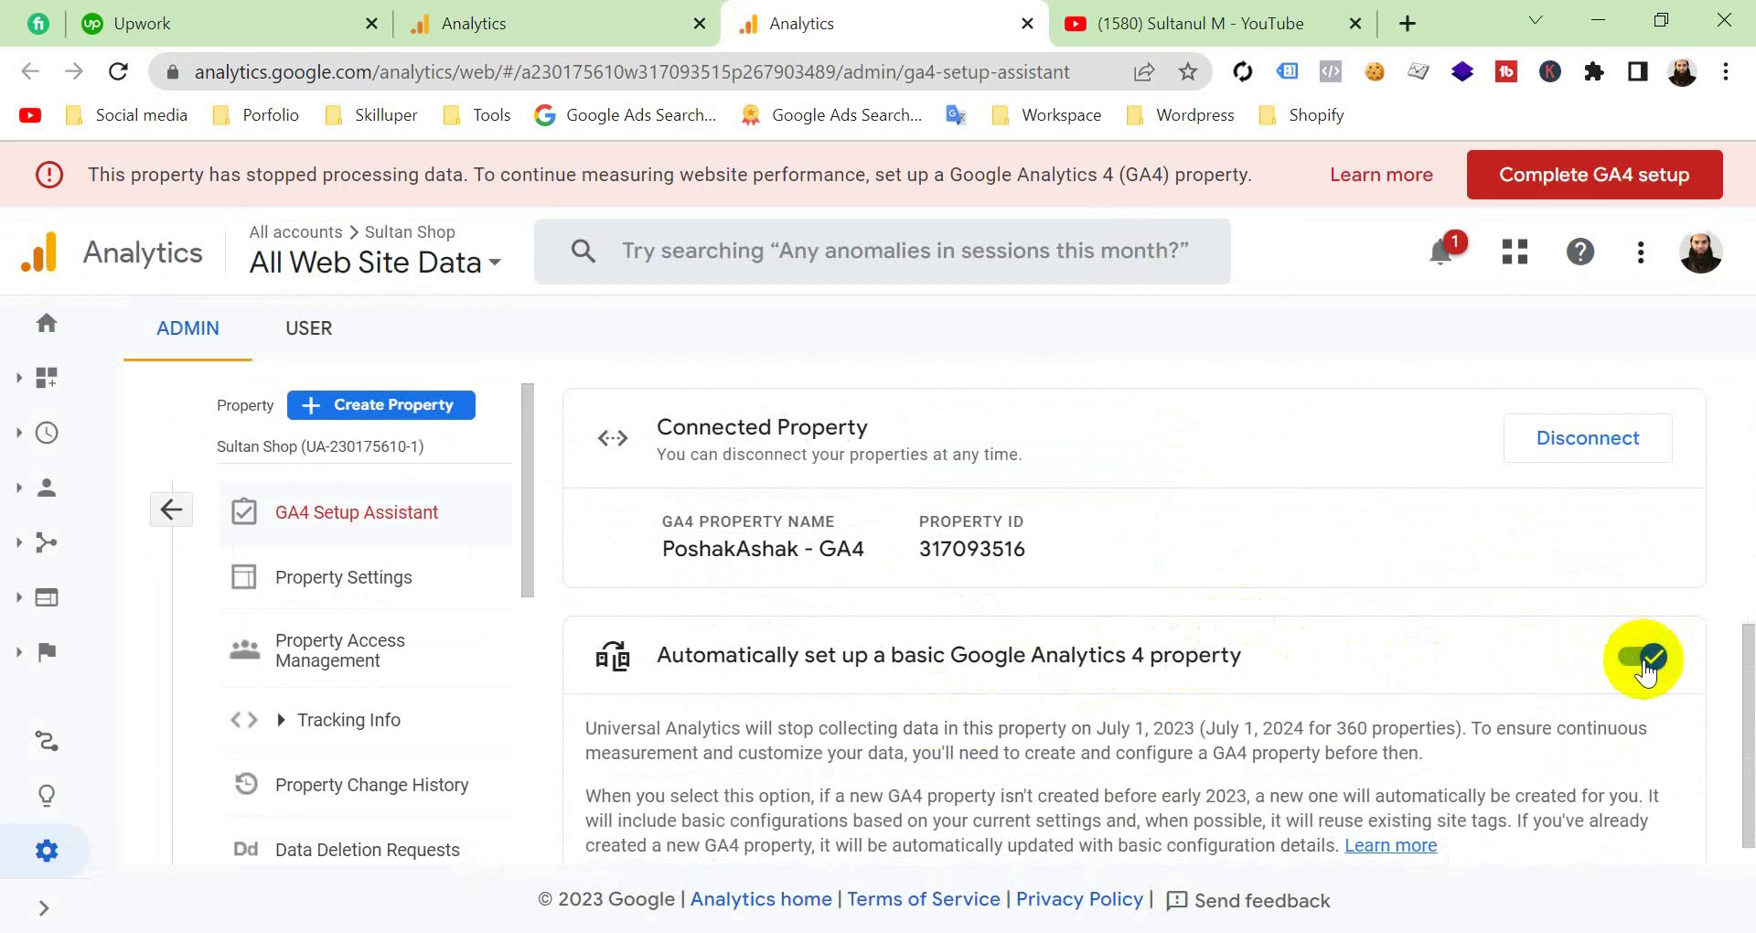
{"action": "left_click", "coordinate": [1646, 669]}
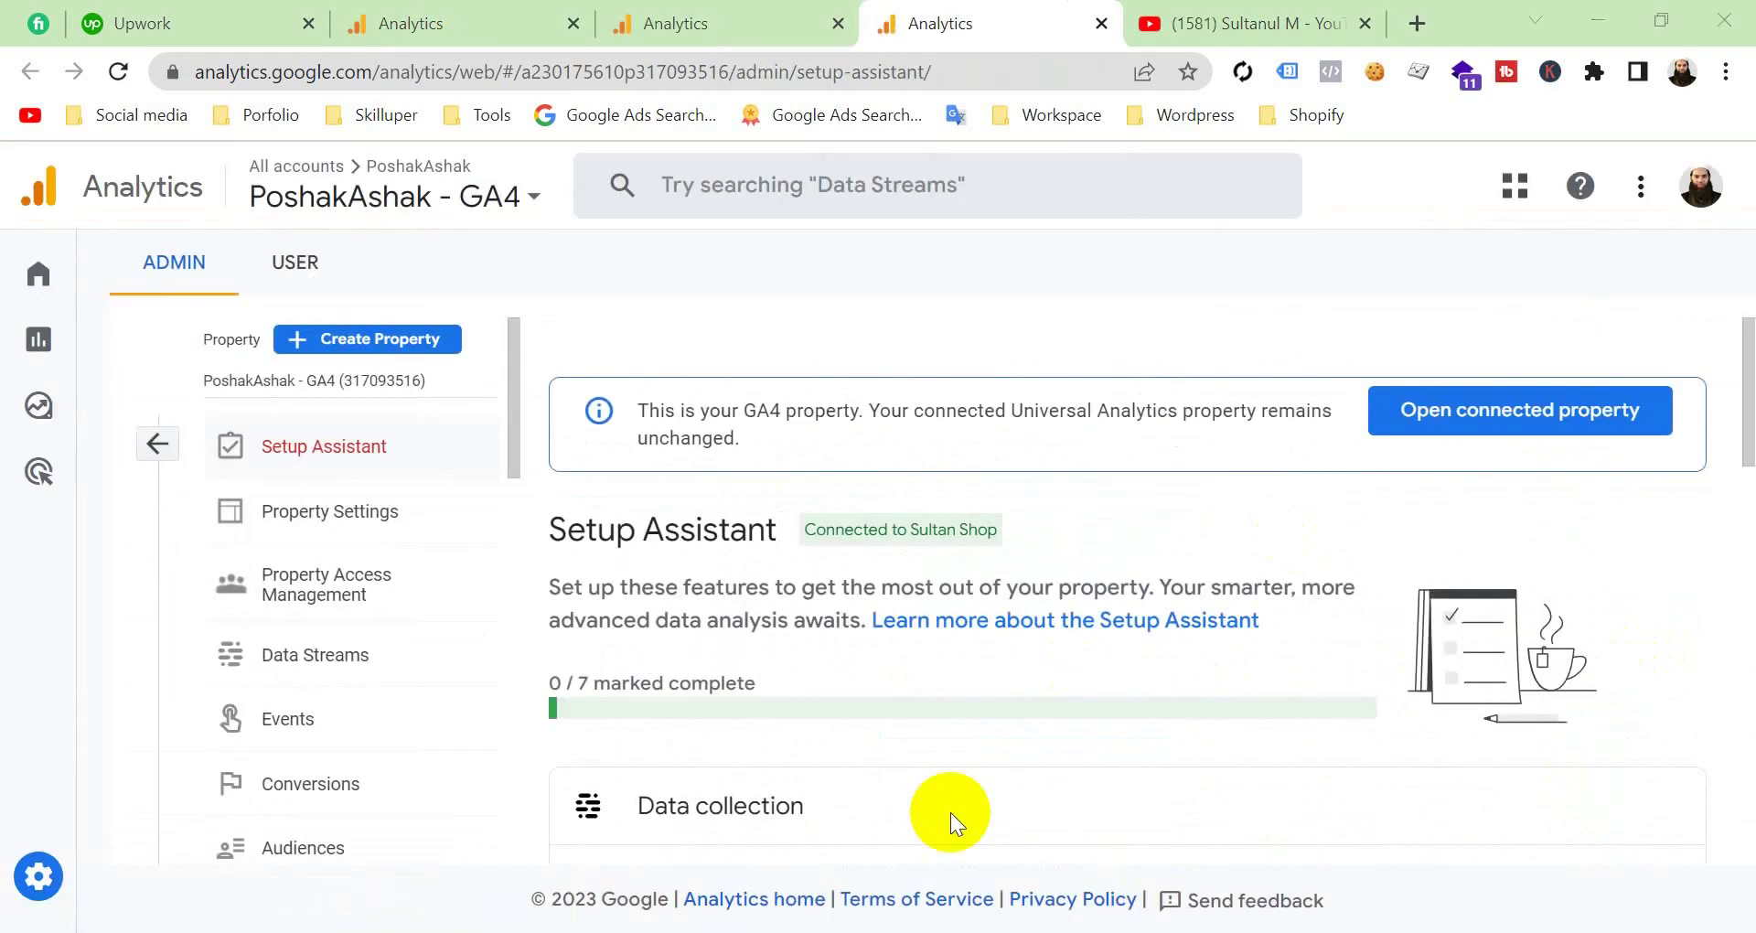
In the GA4 property's Setup Assistant, mark "Collect website and app data" and "Turn on Google signals" as complete.
{"action": "scroll", "coordinate": [951, 812], "scroll_direction": "down", "scroll_amount": 4}
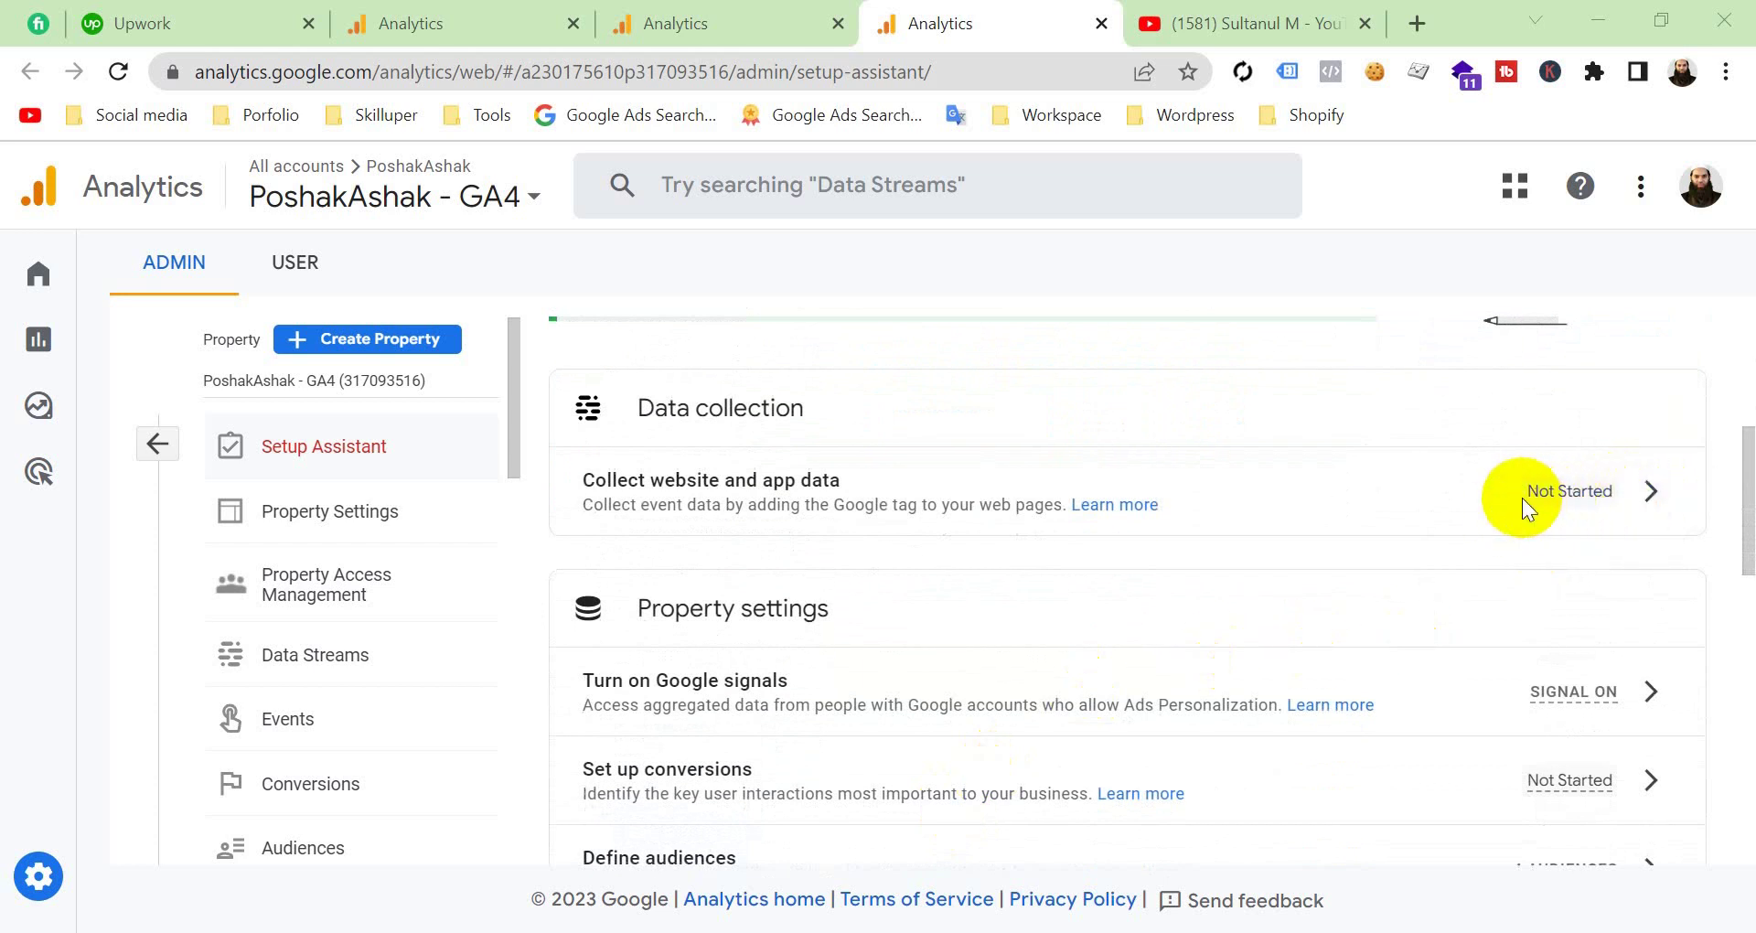
{"action": "left_click", "coordinate": [1642, 498]}
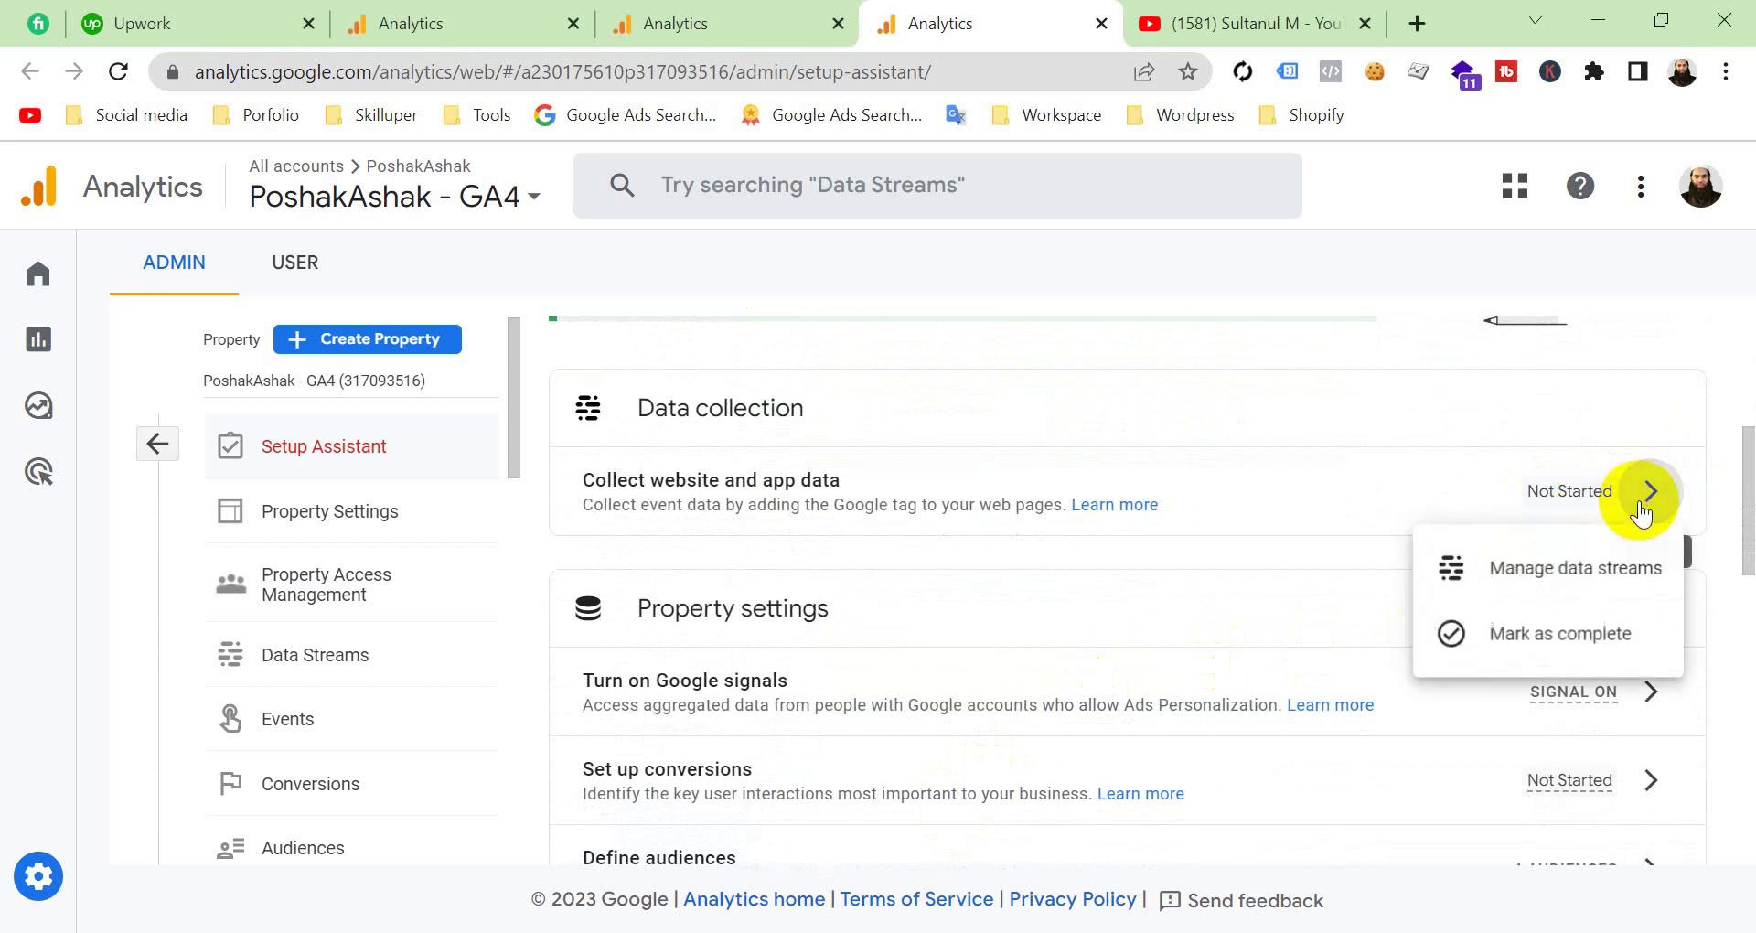
{"action": "left_click", "coordinate": [1555, 644]}
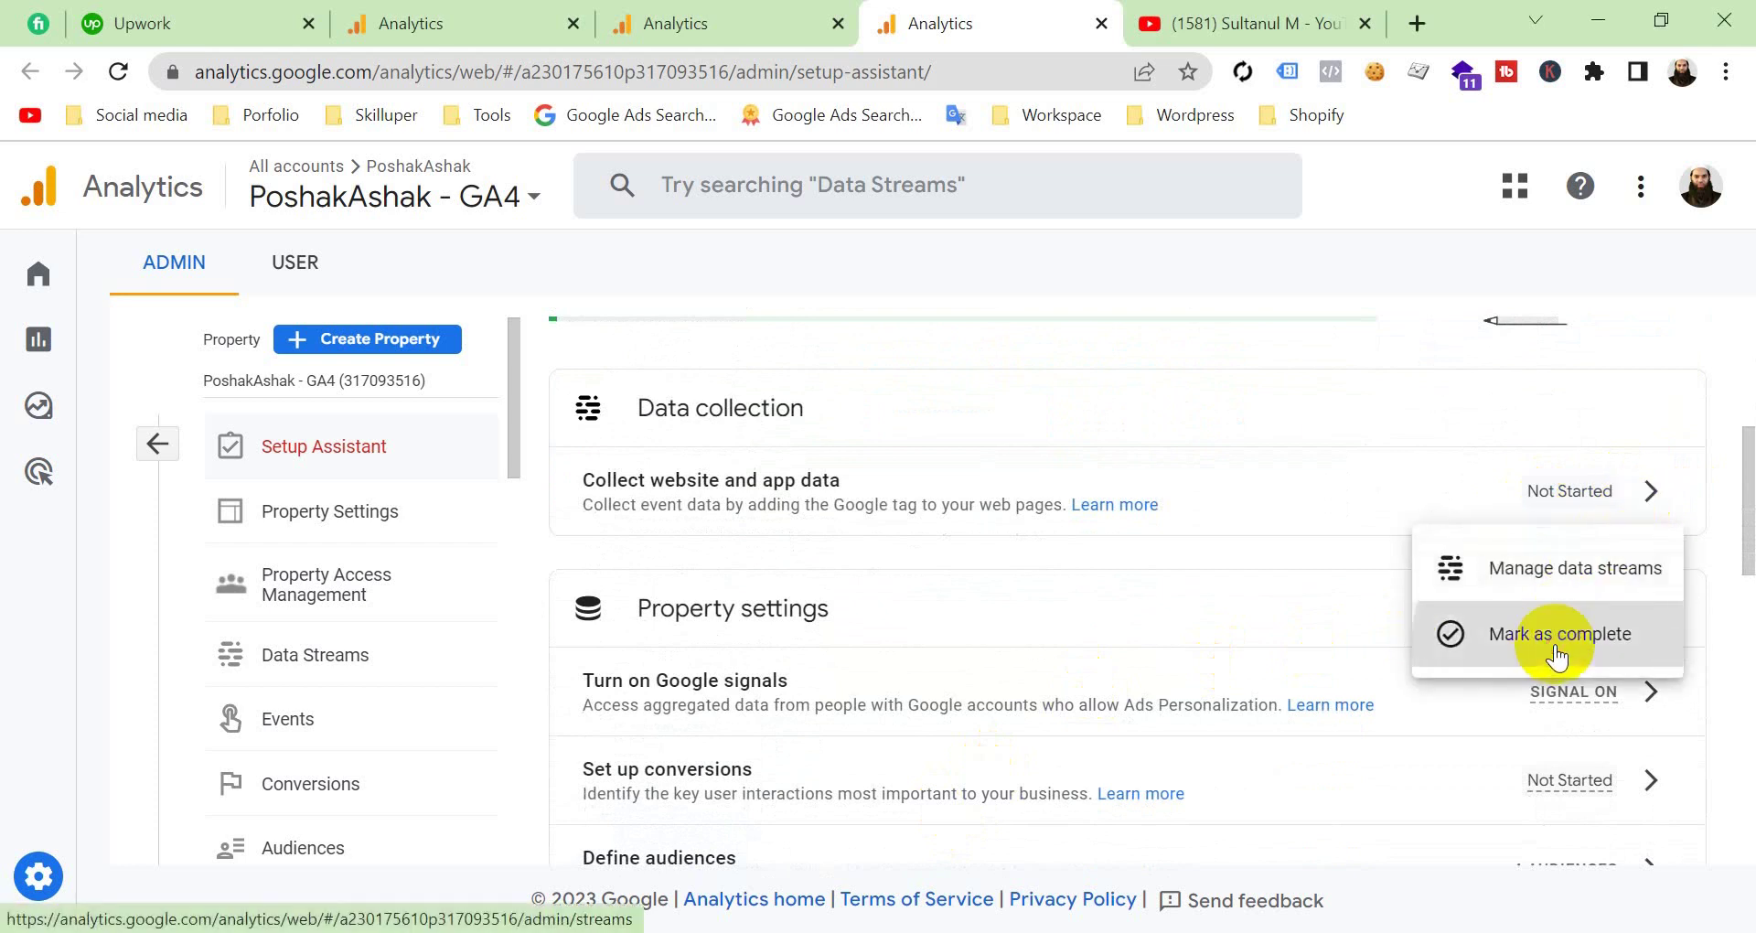
{"action": "left_click", "coordinate": [1651, 692]}
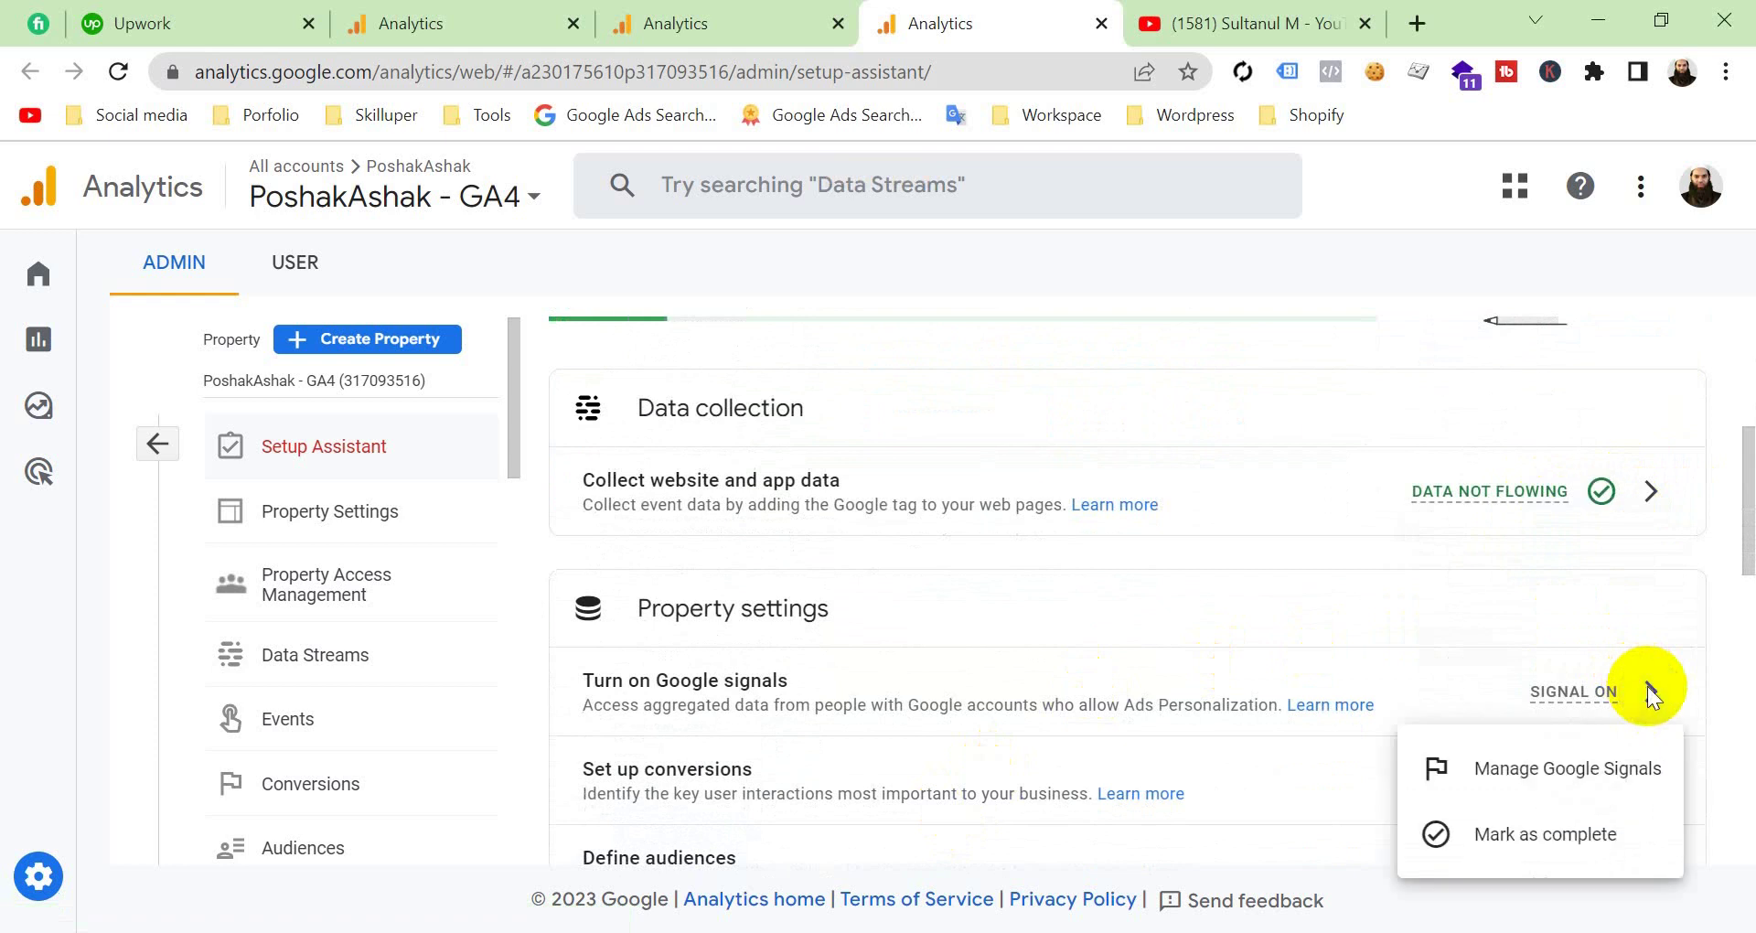
{"action": "left_click", "coordinate": [1546, 834]}
Mark the remaining property settings tasks, "Set up conversions" and "Define audiences", as complete.
{"action": "scroll", "coordinate": [1546, 835], "scroll_direction": "down", "scroll_amount": 2}
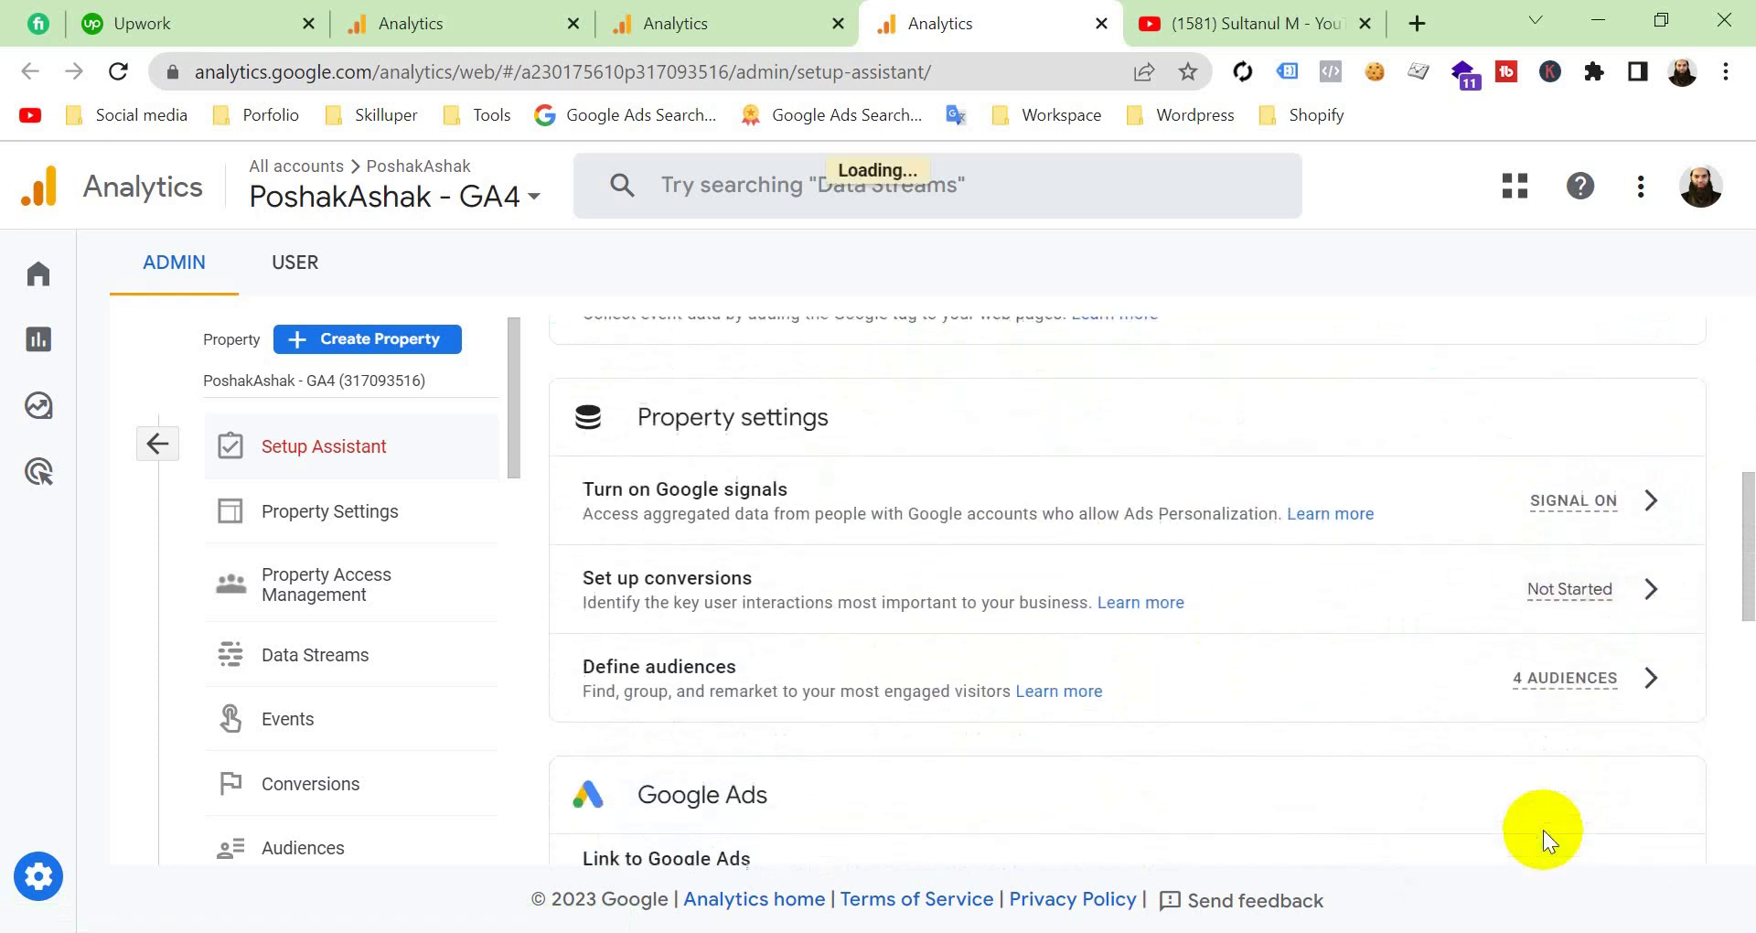
{"action": "left_click", "coordinate": [1643, 599]}
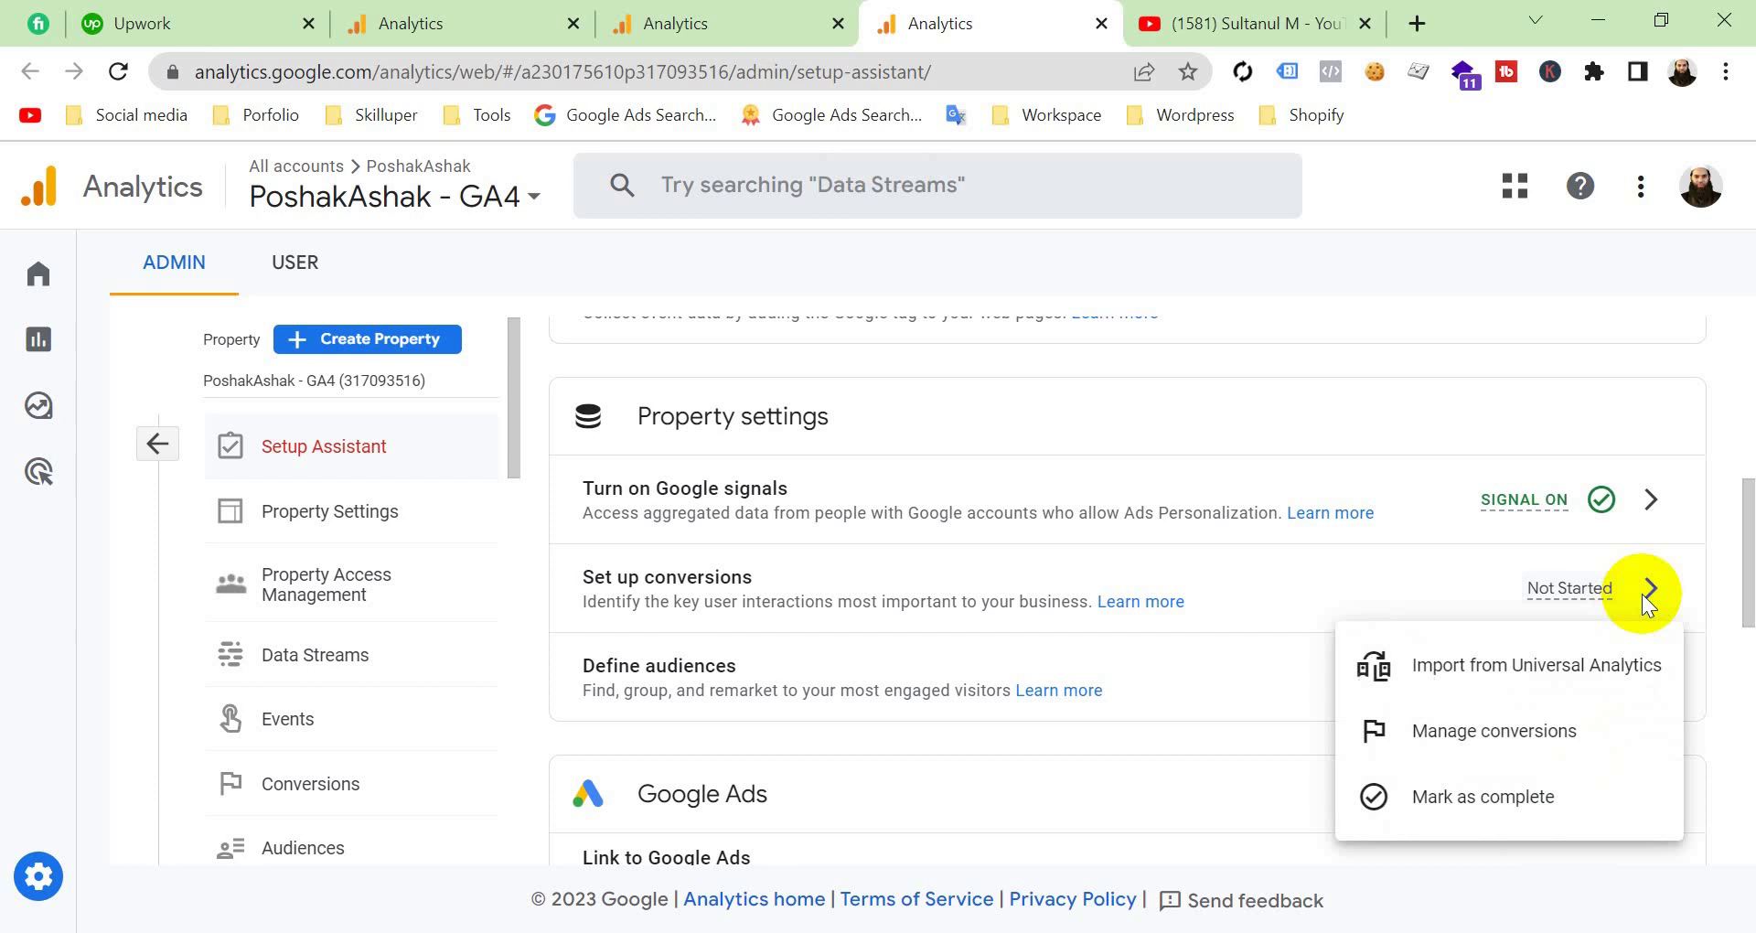
{"action": "left_click", "coordinate": [1497, 800]}
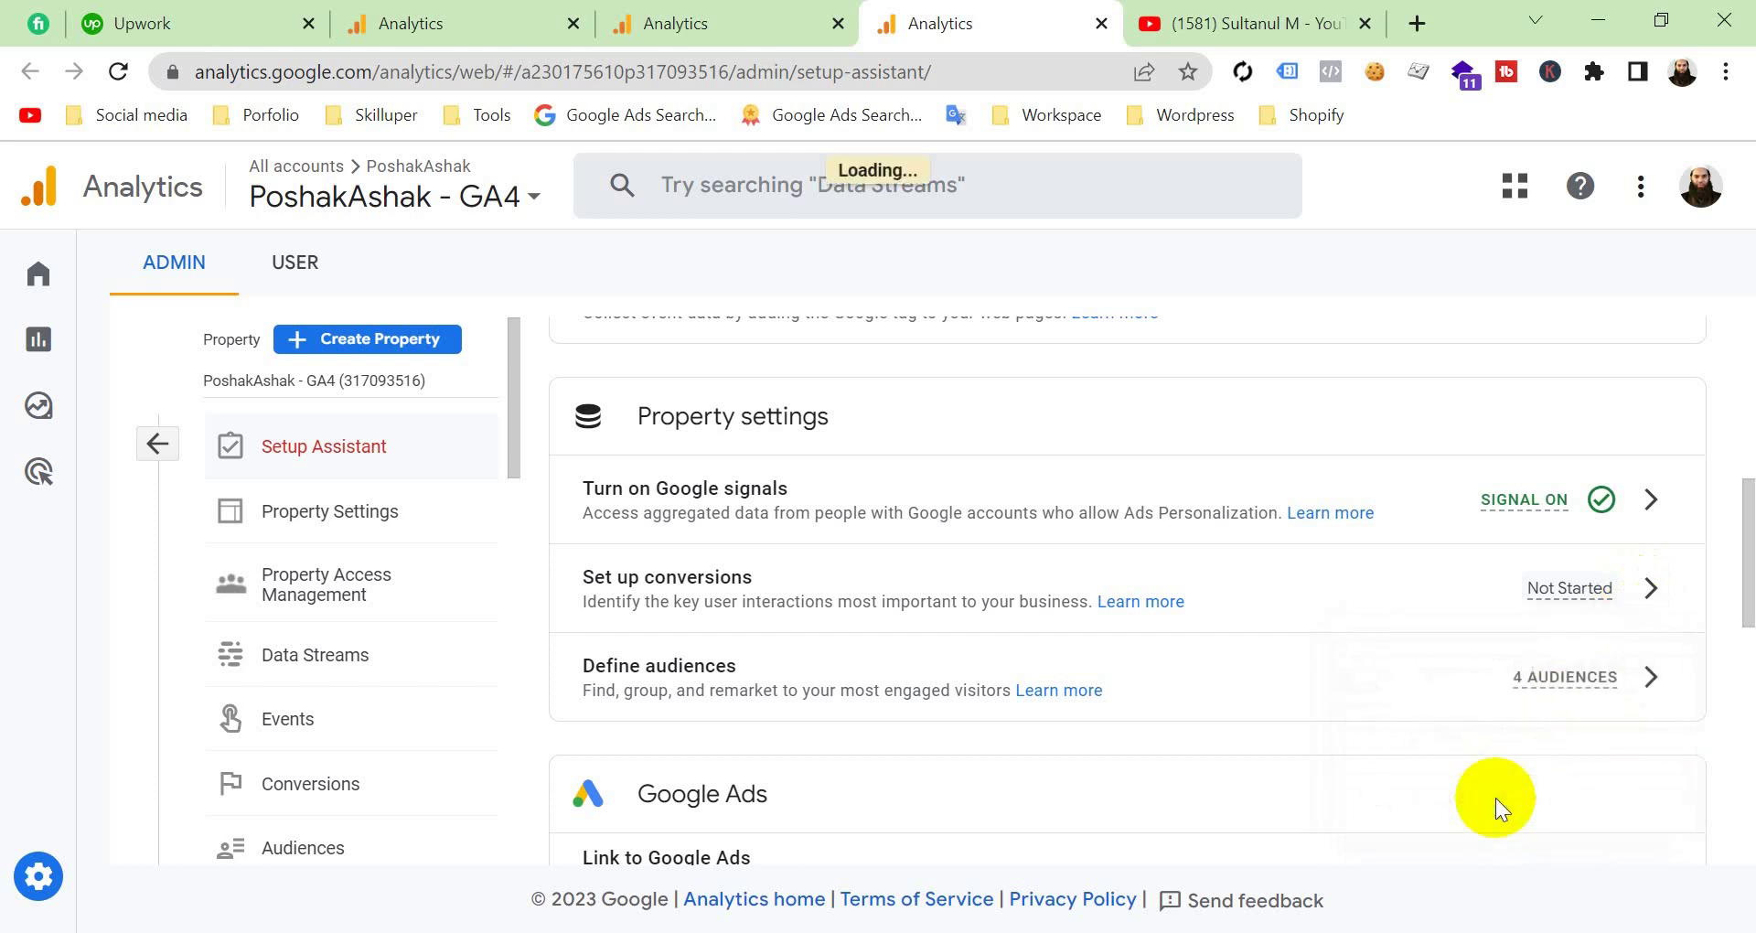
{"action": "left_click", "coordinate": [1644, 681]}
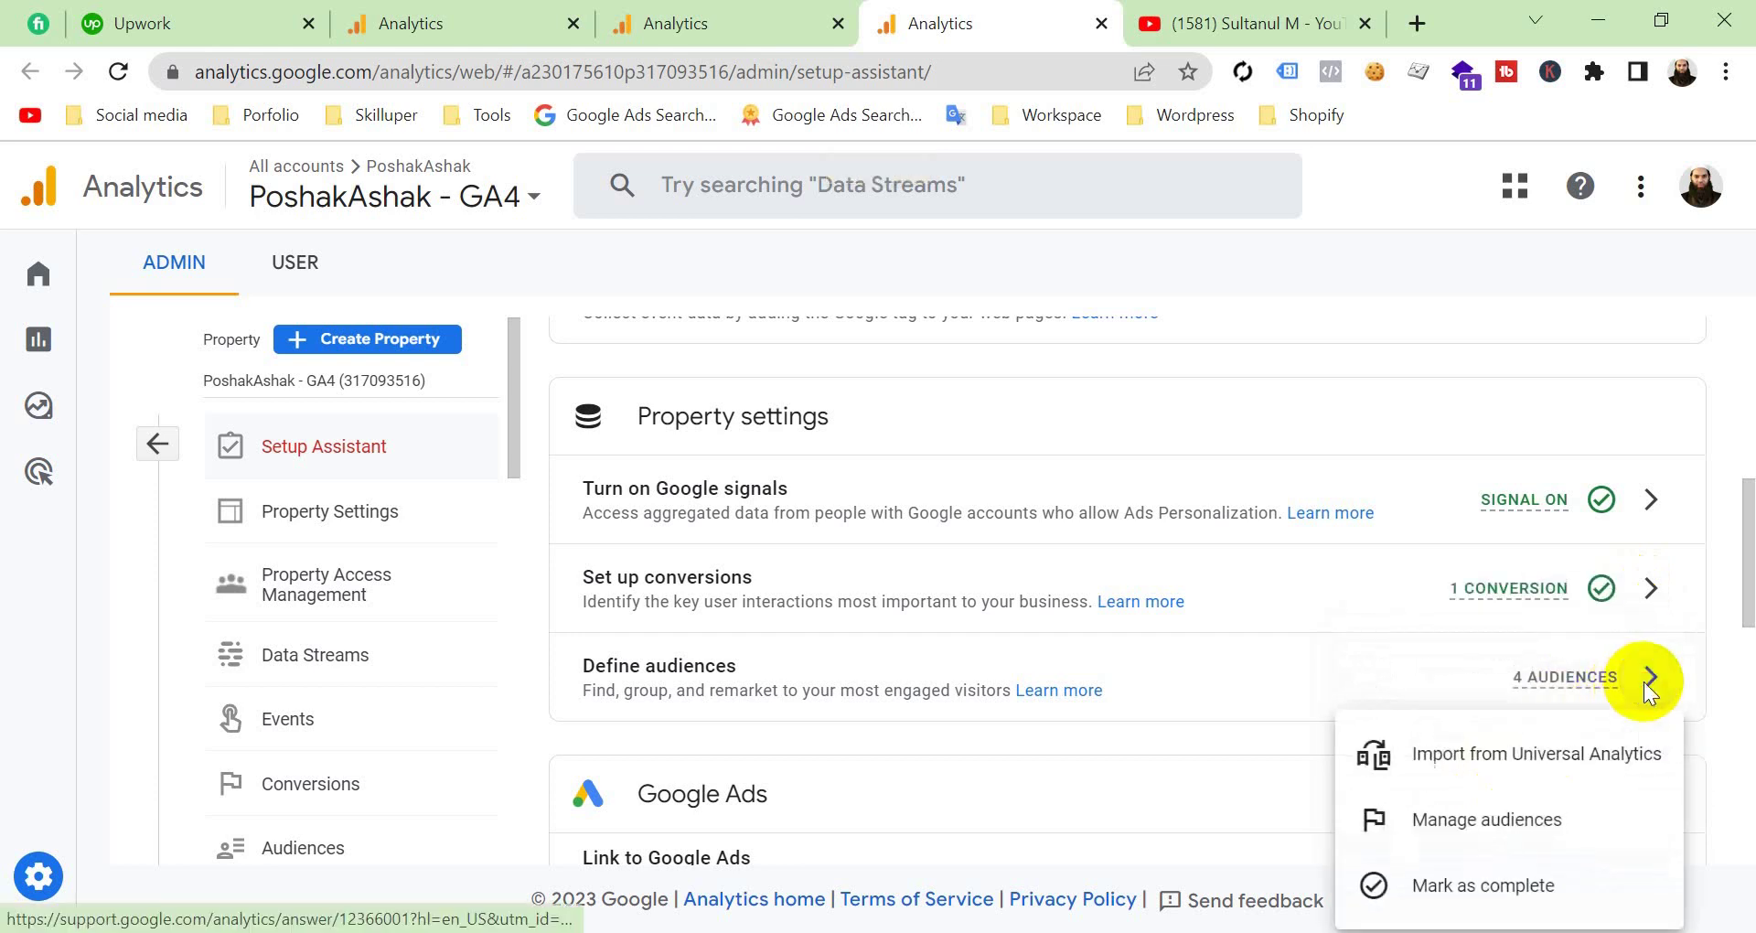
{"action": "left_click", "coordinate": [1521, 880]}
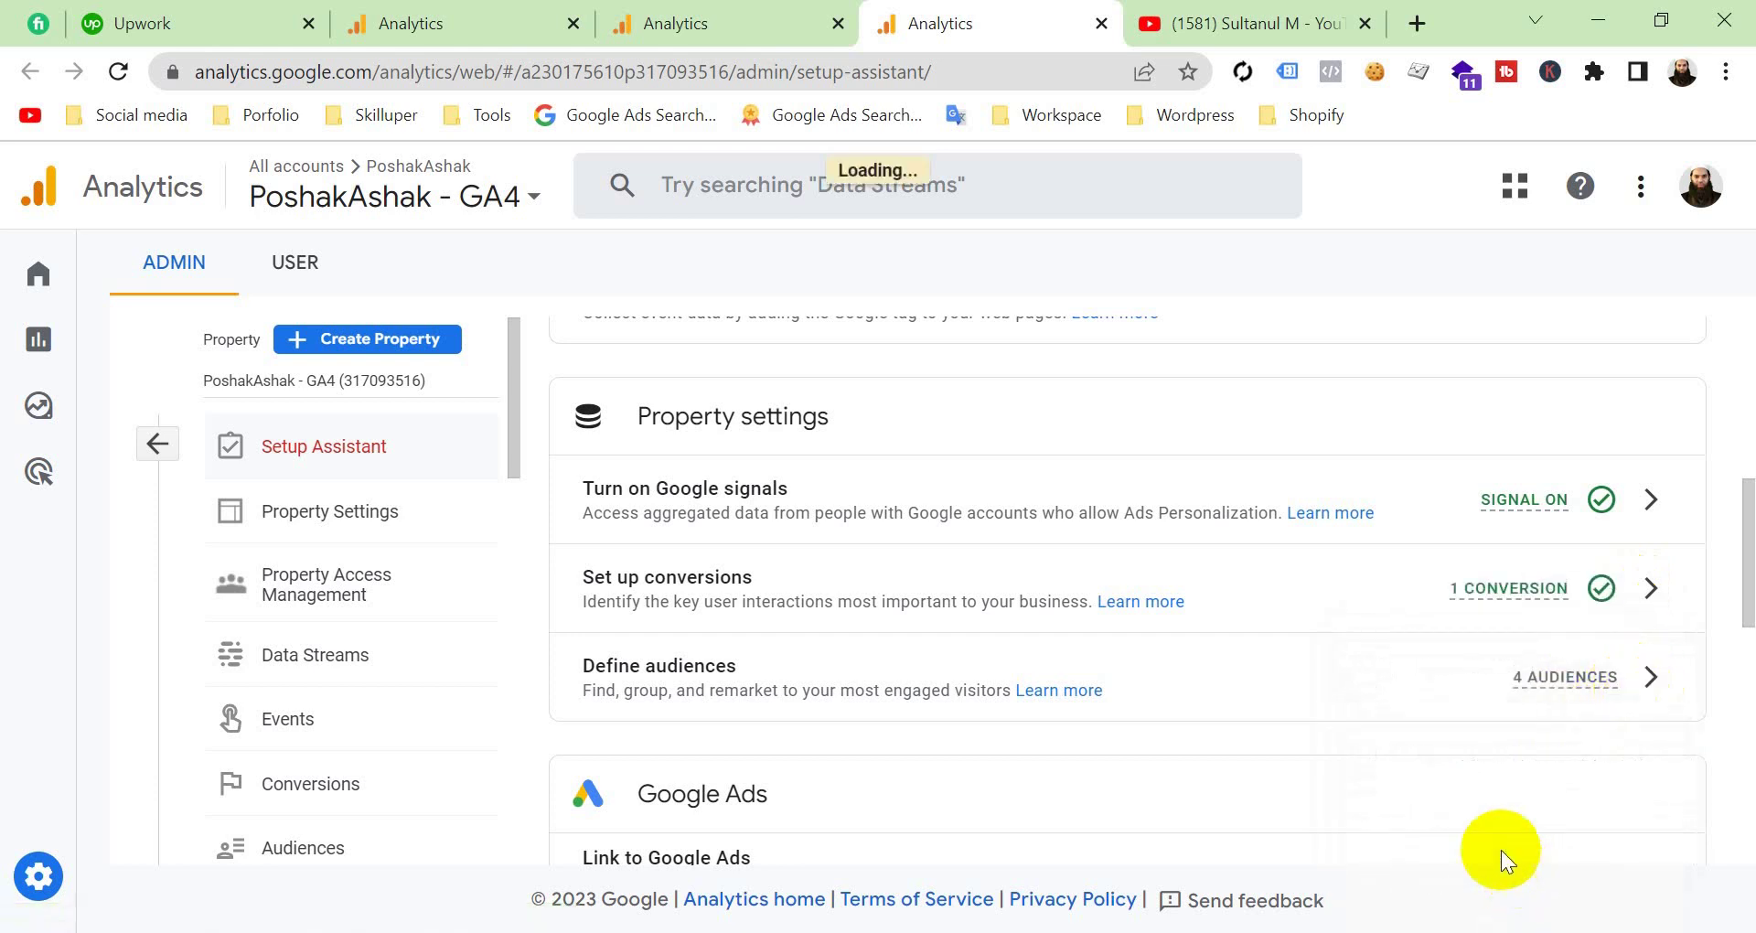
Mark the Google Ads tasks "Link to Google Ads", "Bid on GA4 conversions" and "Target ads to GA4 audiences" as complete.
{"action": "scroll", "coordinate": [1450, 619], "scroll_direction": "down", "scroll_amount": 5}
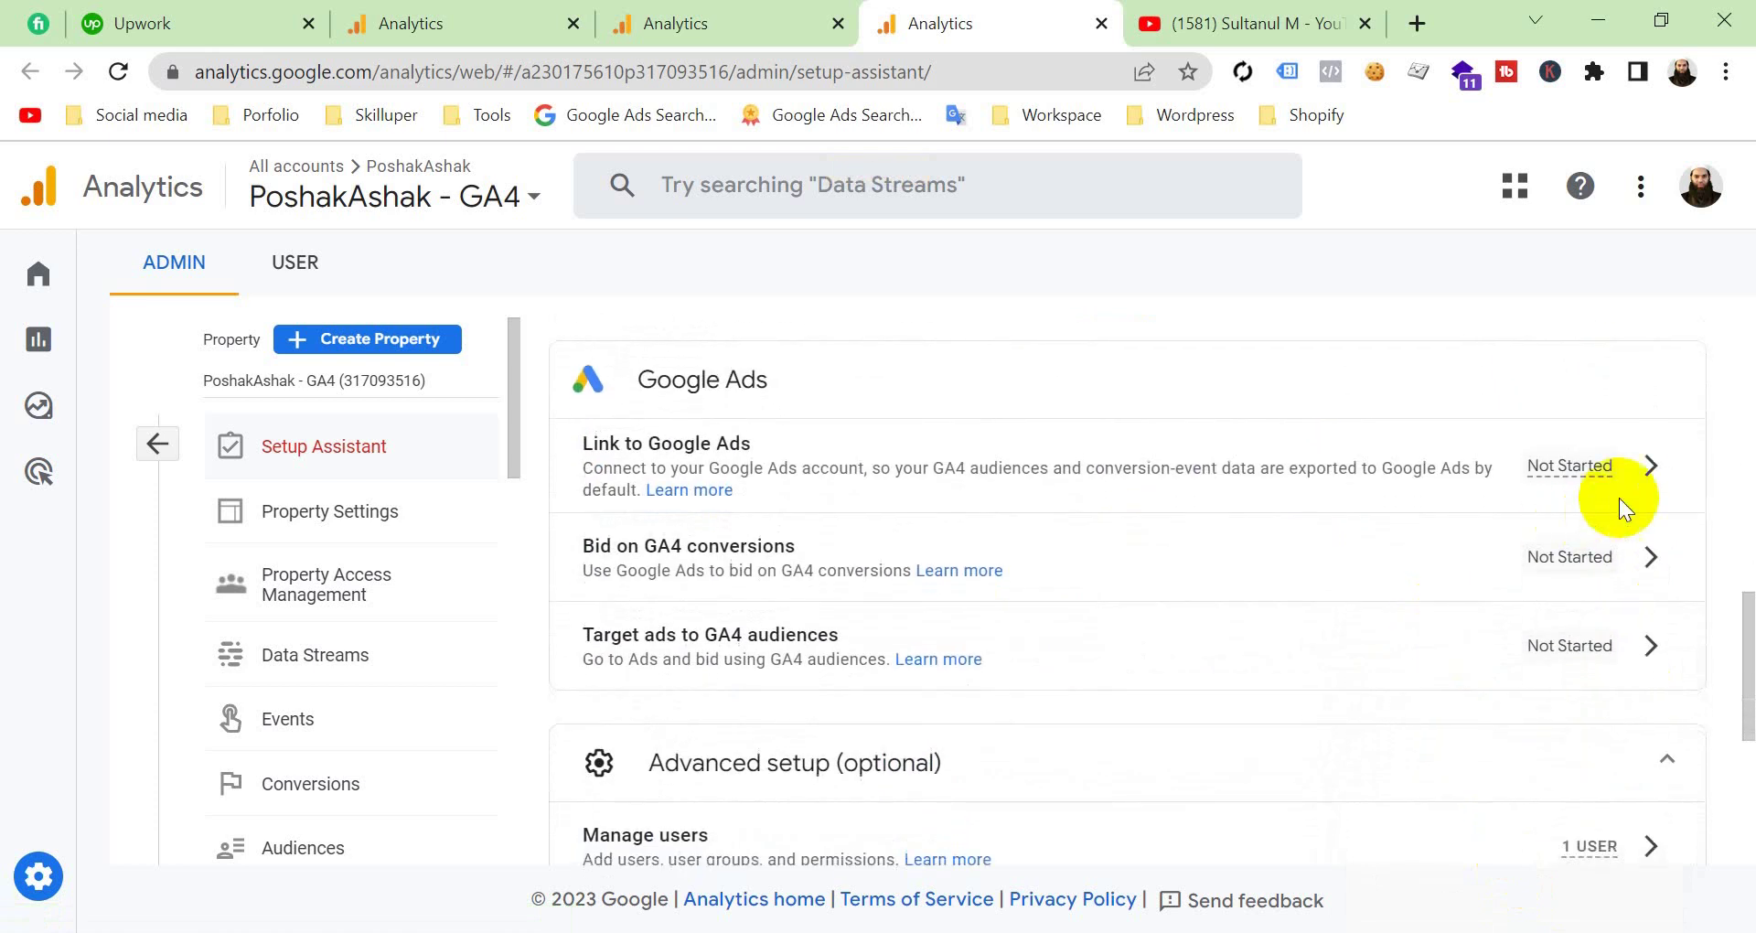
{"action": "left_click", "coordinate": [1651, 466]}
{"action": "left_click", "coordinate": [1561, 622]}
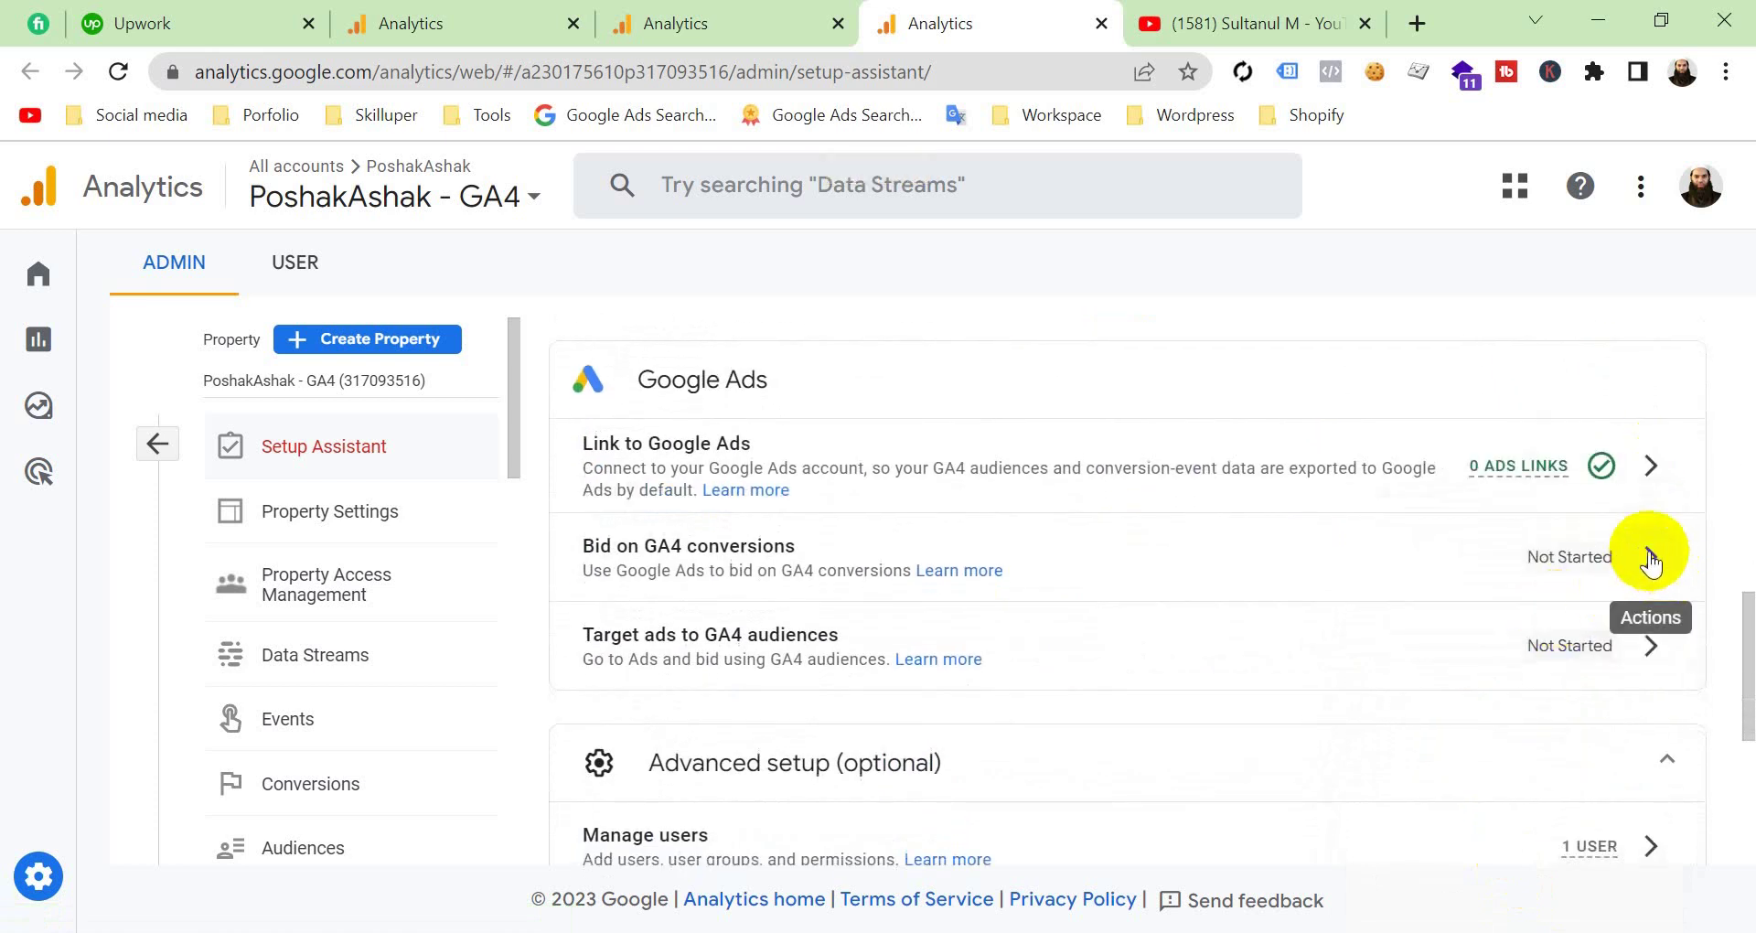
{"action": "left_click", "coordinate": [1654, 561]}
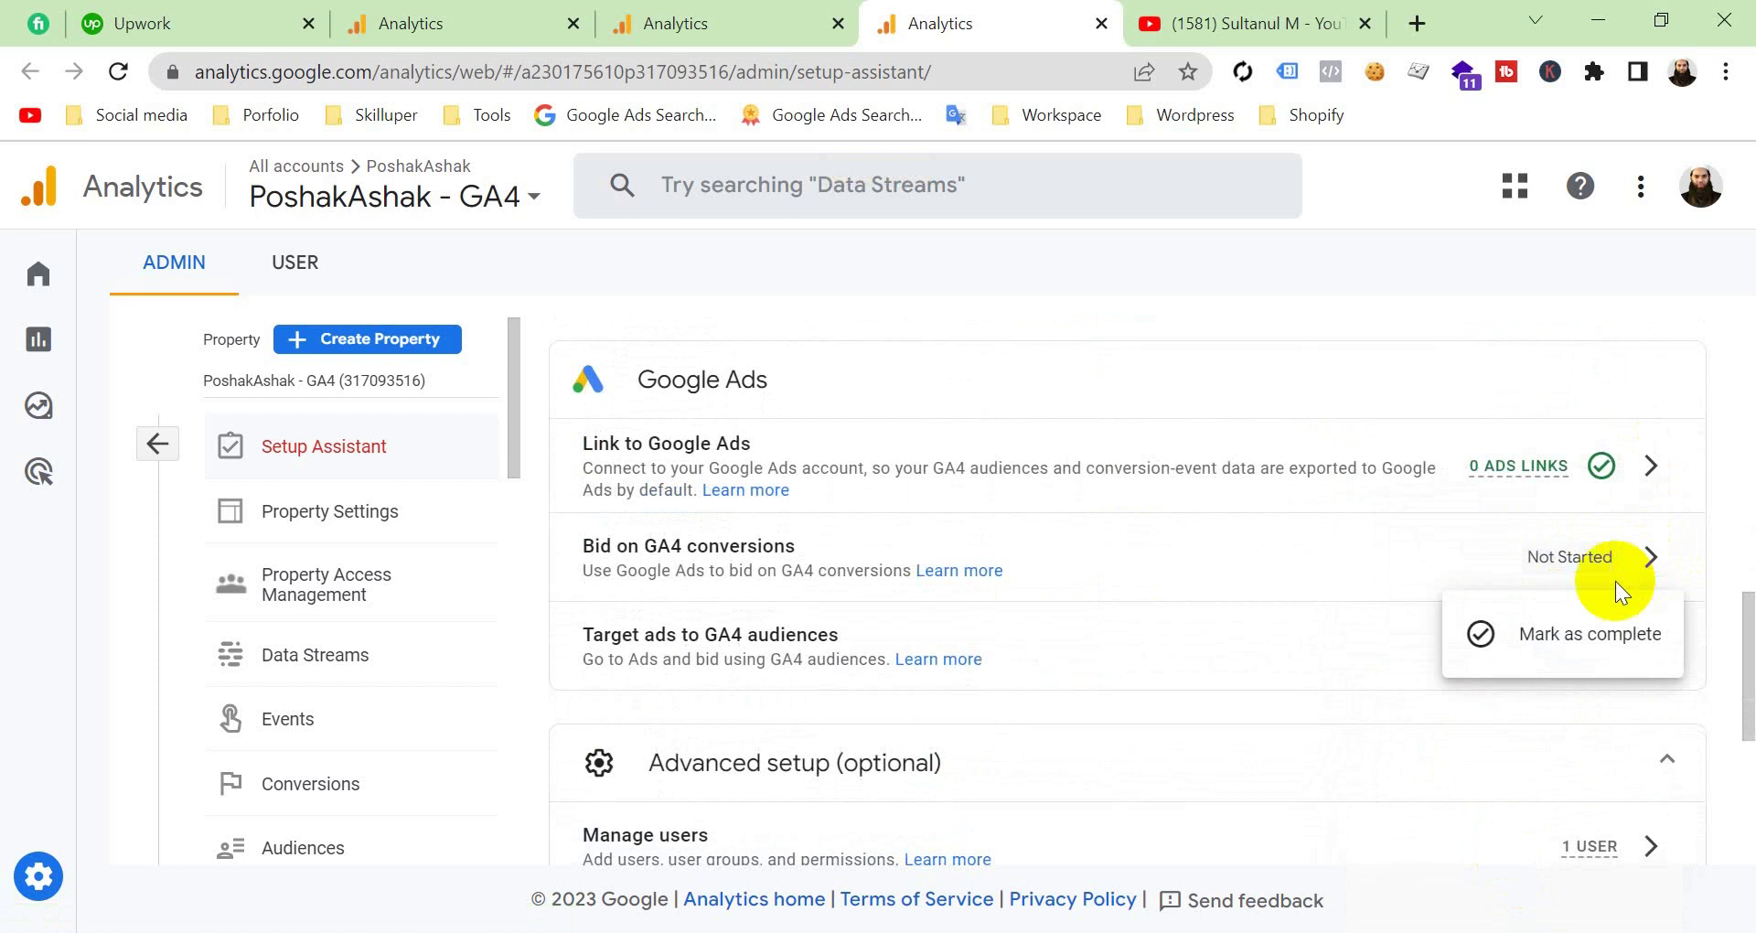
{"action": "left_click", "coordinate": [1581, 636]}
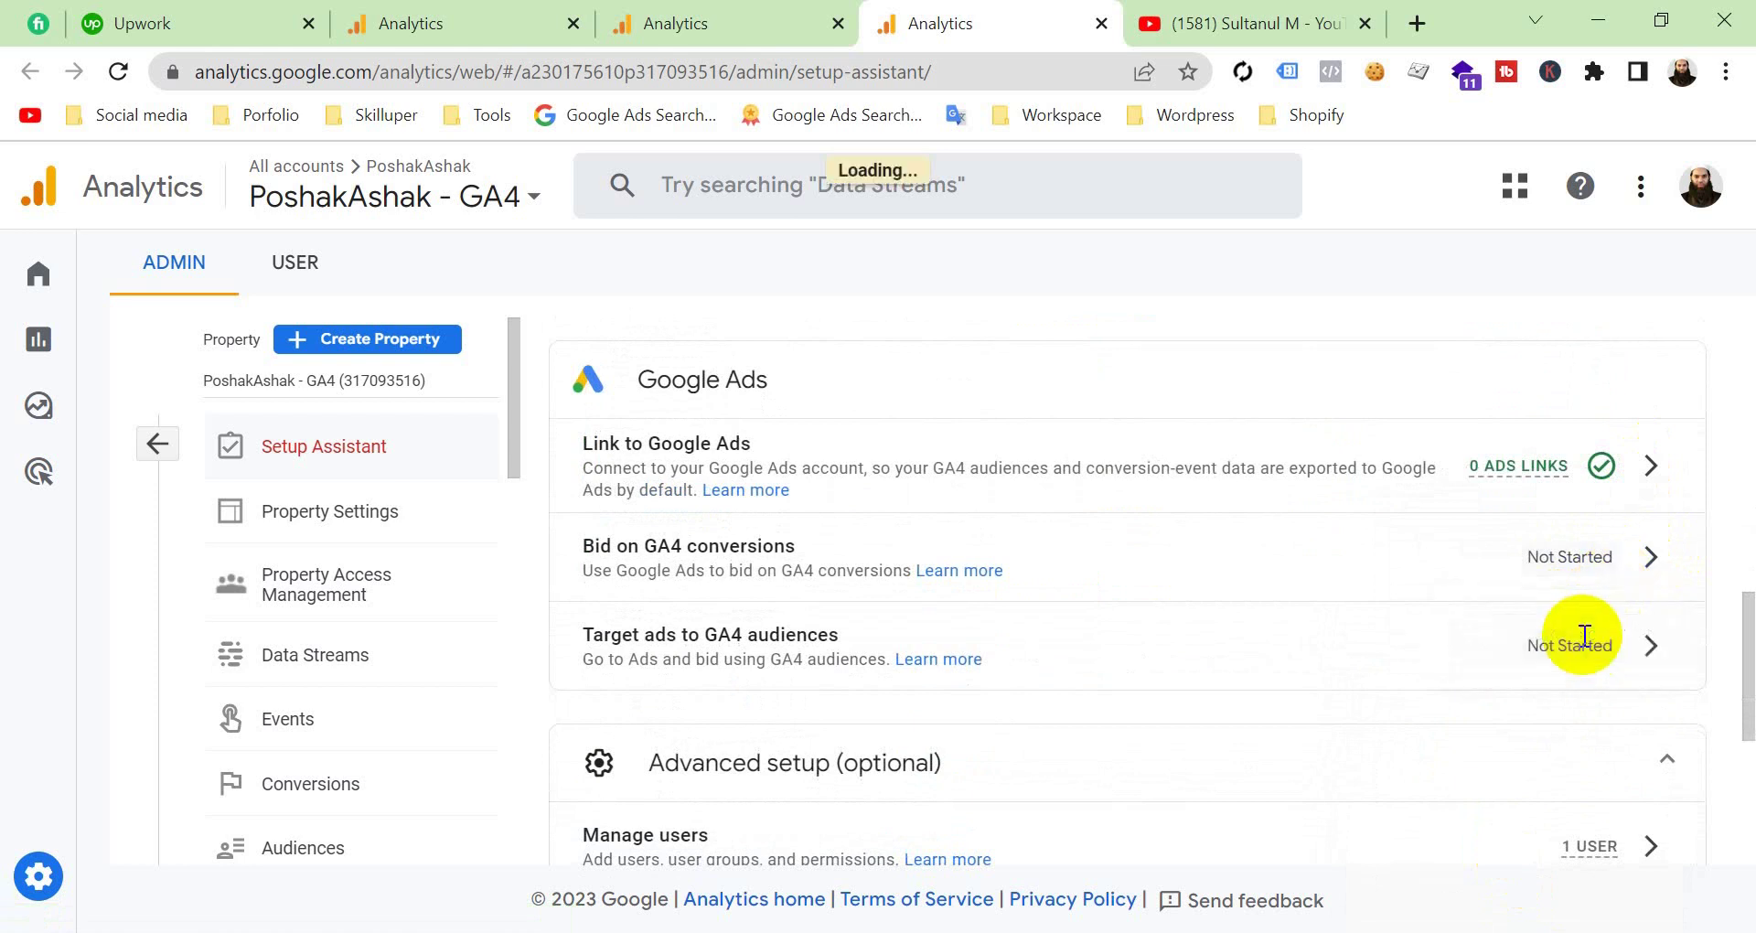
{"action": "left_click", "coordinate": [1652, 645]}
{"action": "left_click", "coordinate": [1575, 744]}
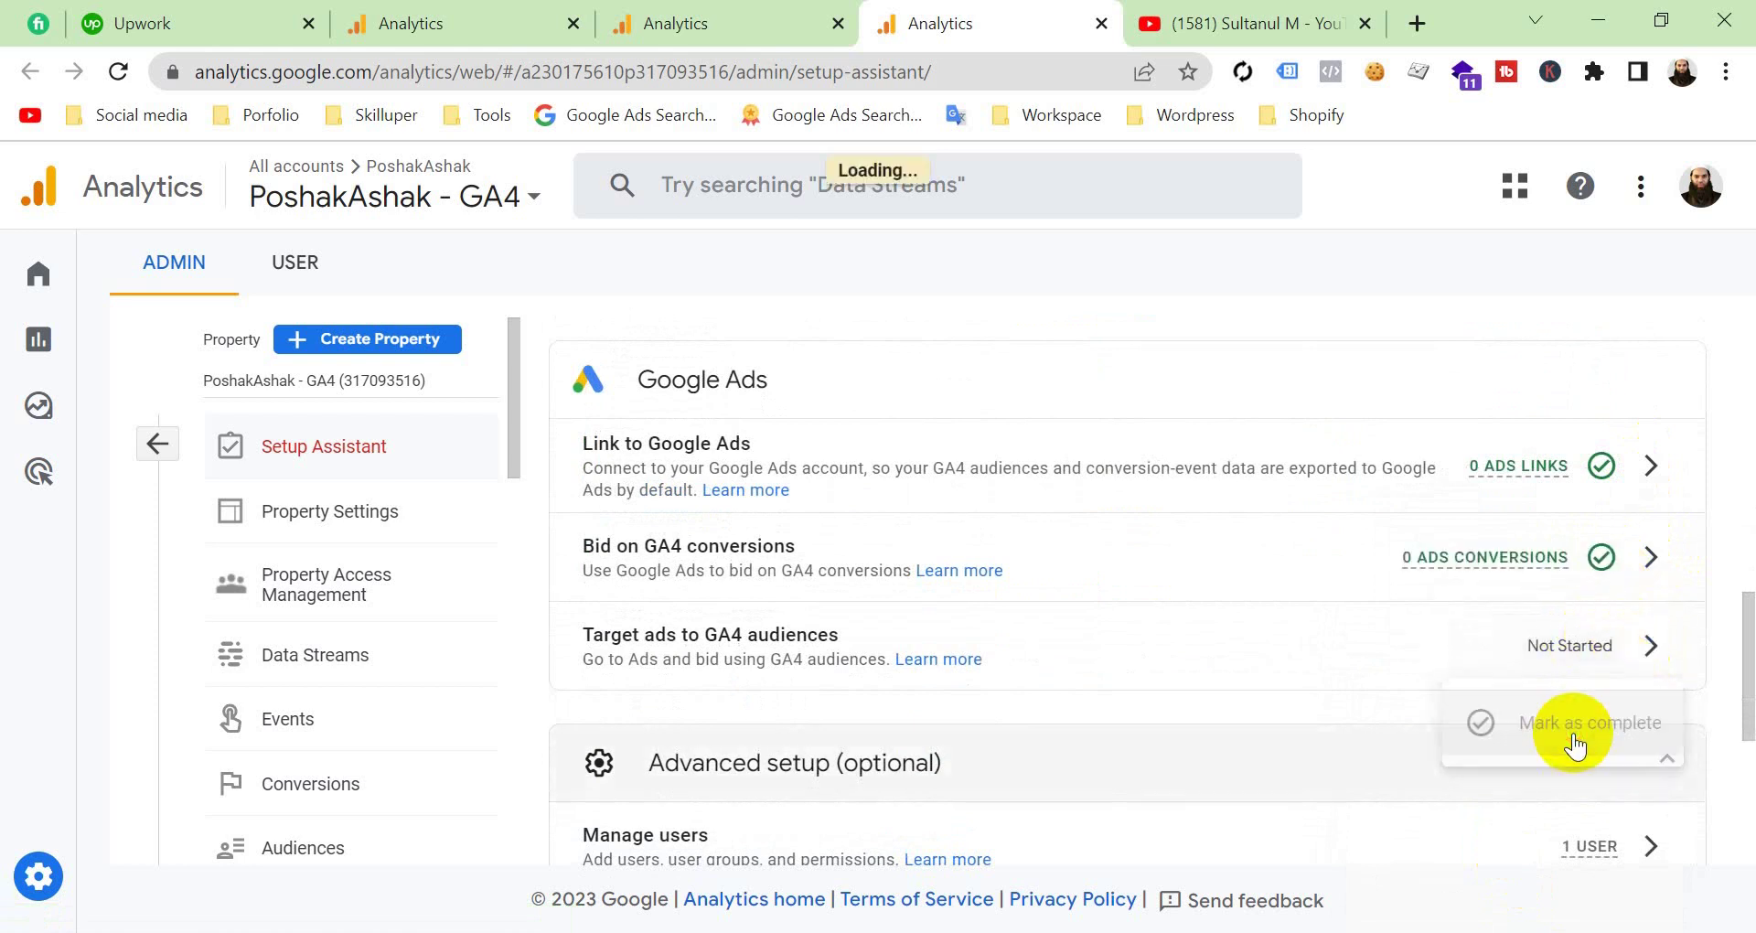
Mark "Manage users" and "Import data" in the optional advanced setup as complete.
{"action": "scroll", "coordinate": [1568, 737], "scroll_direction": "down", "scroll_amount": 3}
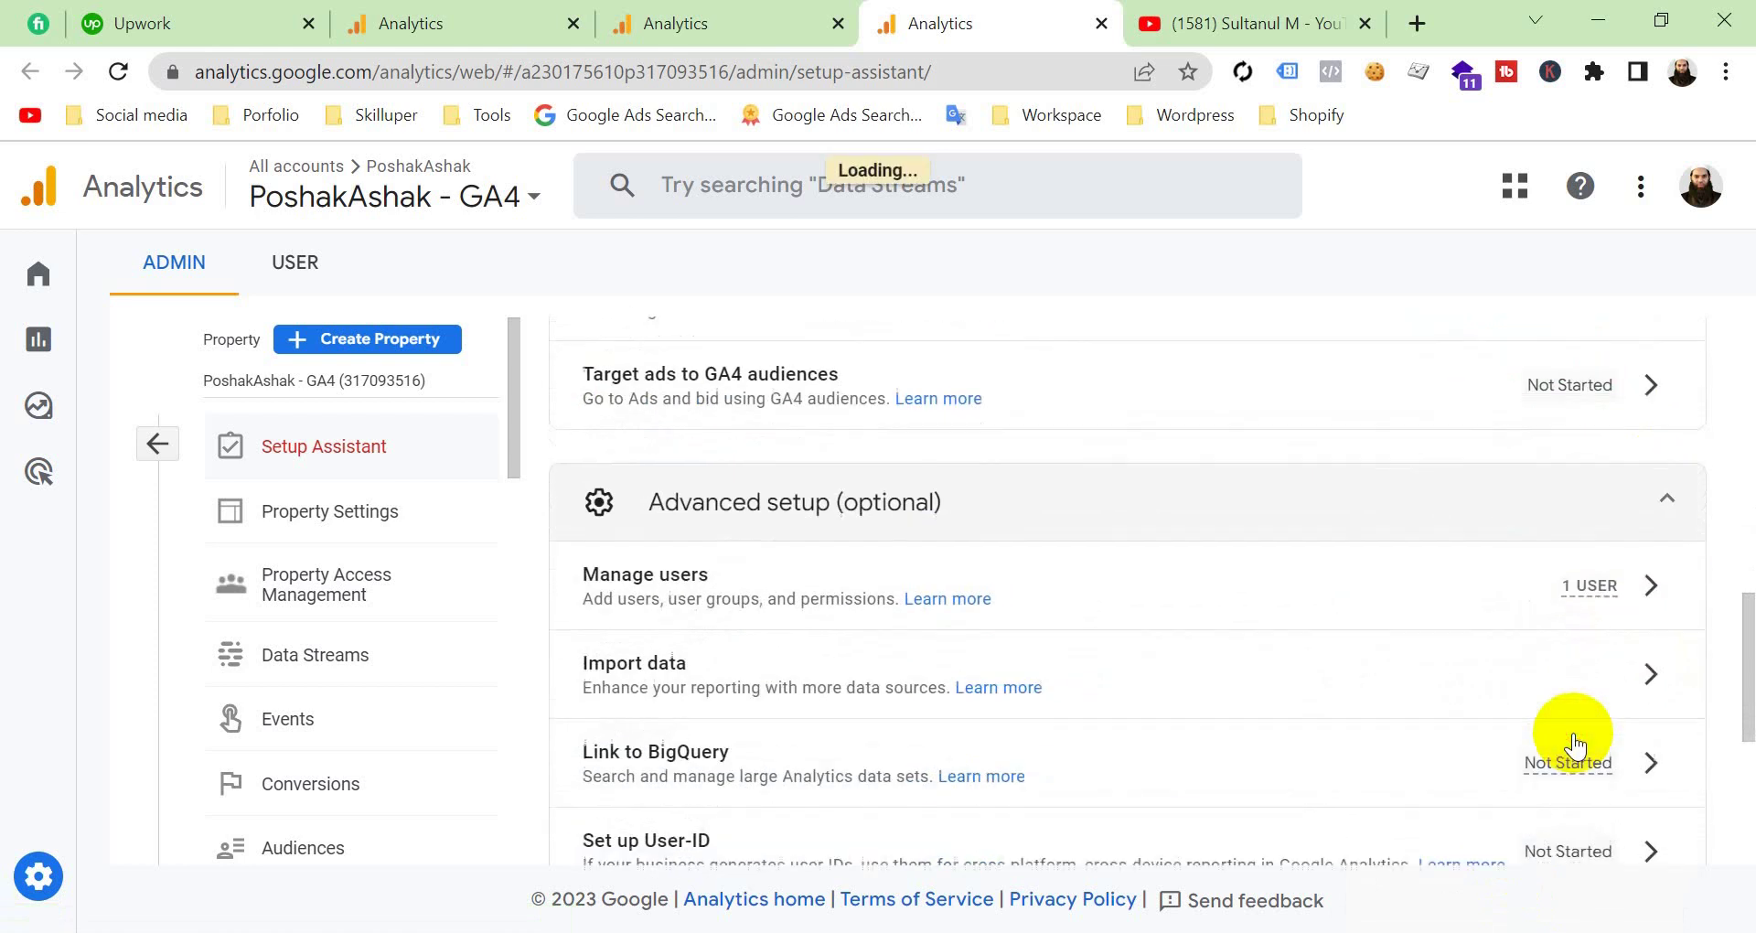
{"action": "left_click", "coordinate": [1656, 585]}
{"action": "left_click", "coordinate": [1516, 809]}
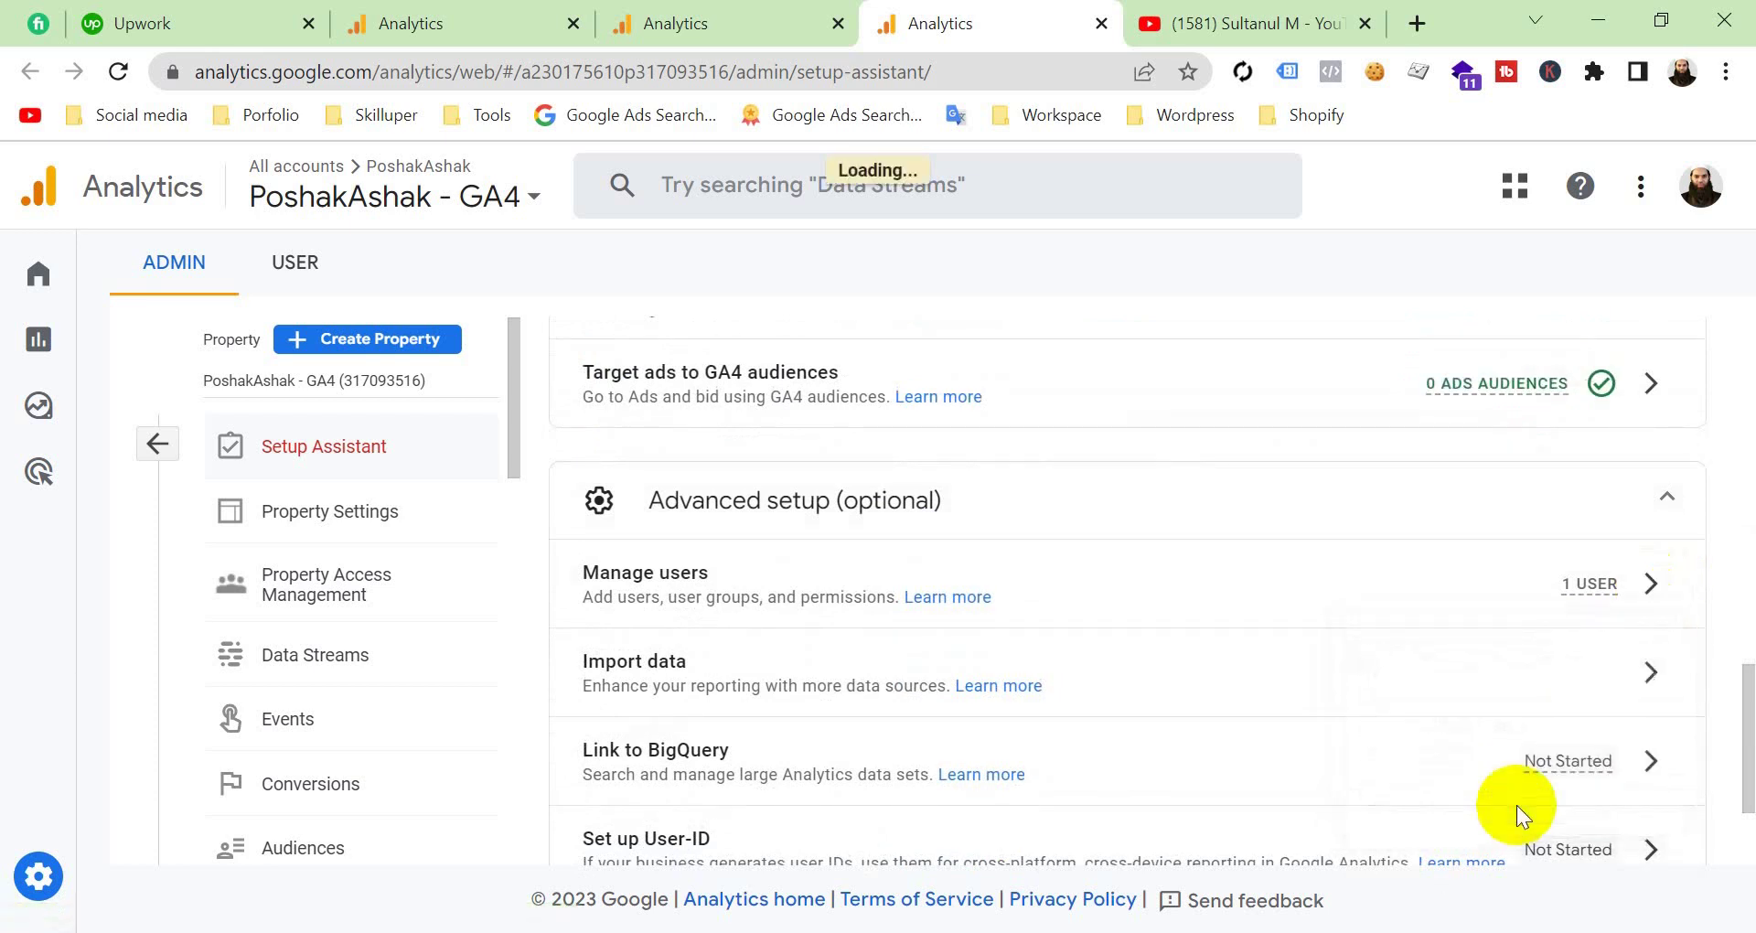
{"action": "left_click", "coordinate": [1652, 585]}
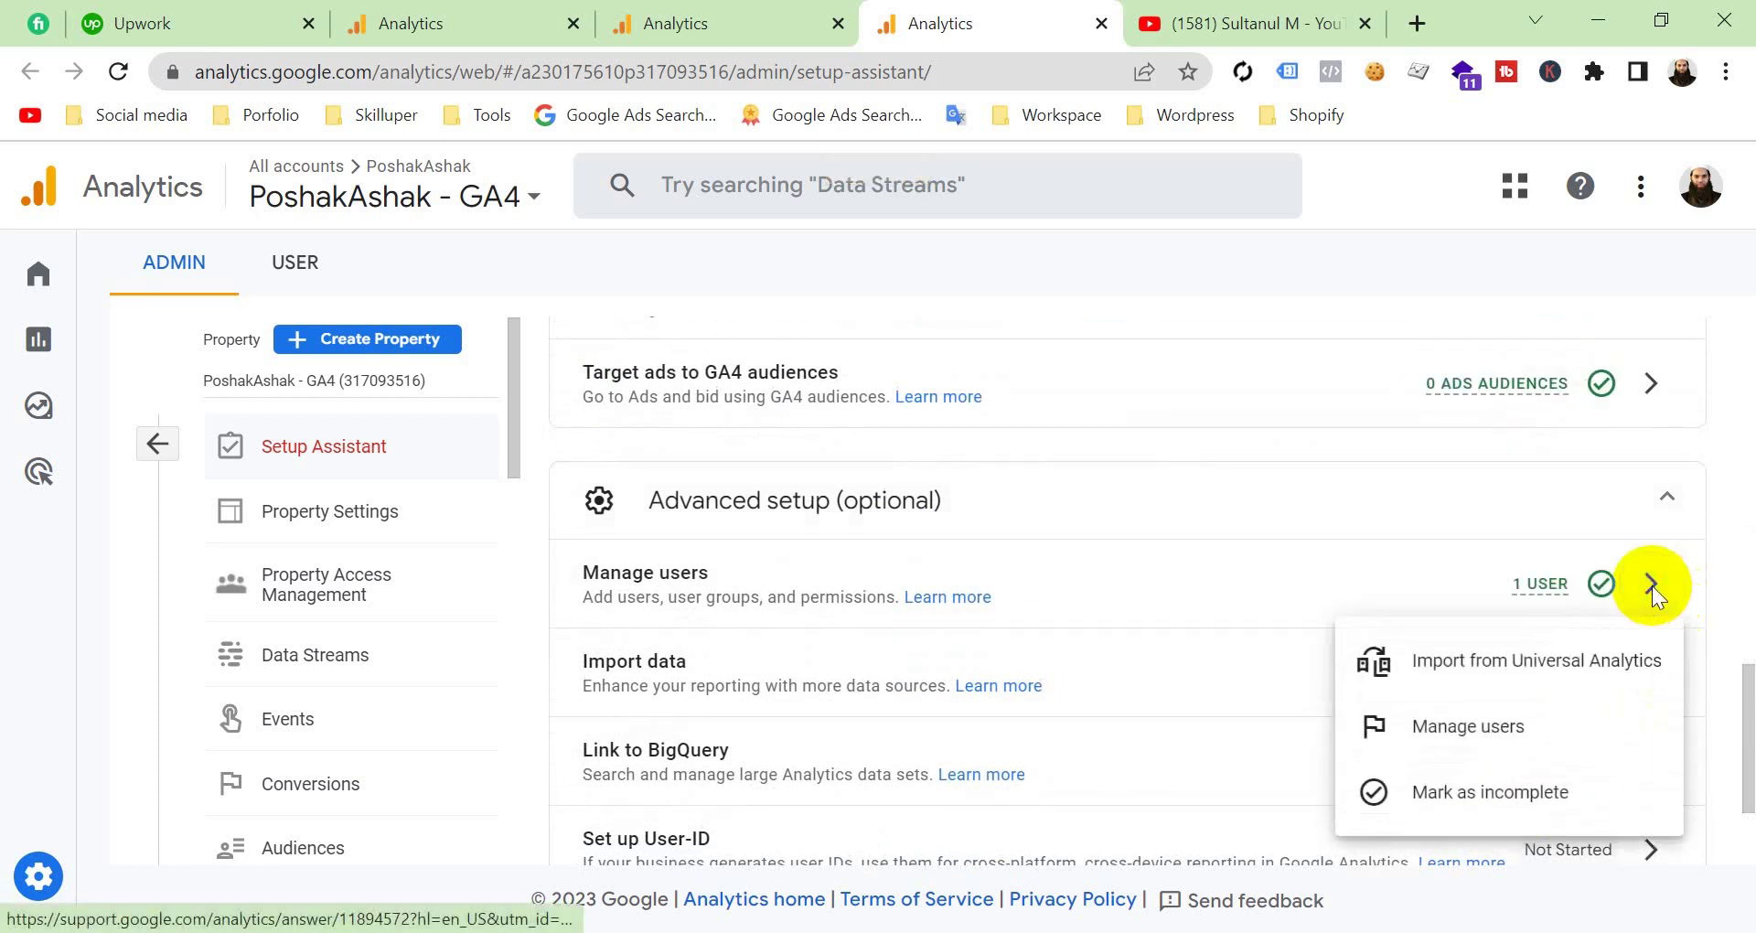
{"action": "left_click", "coordinate": [1374, 575]}
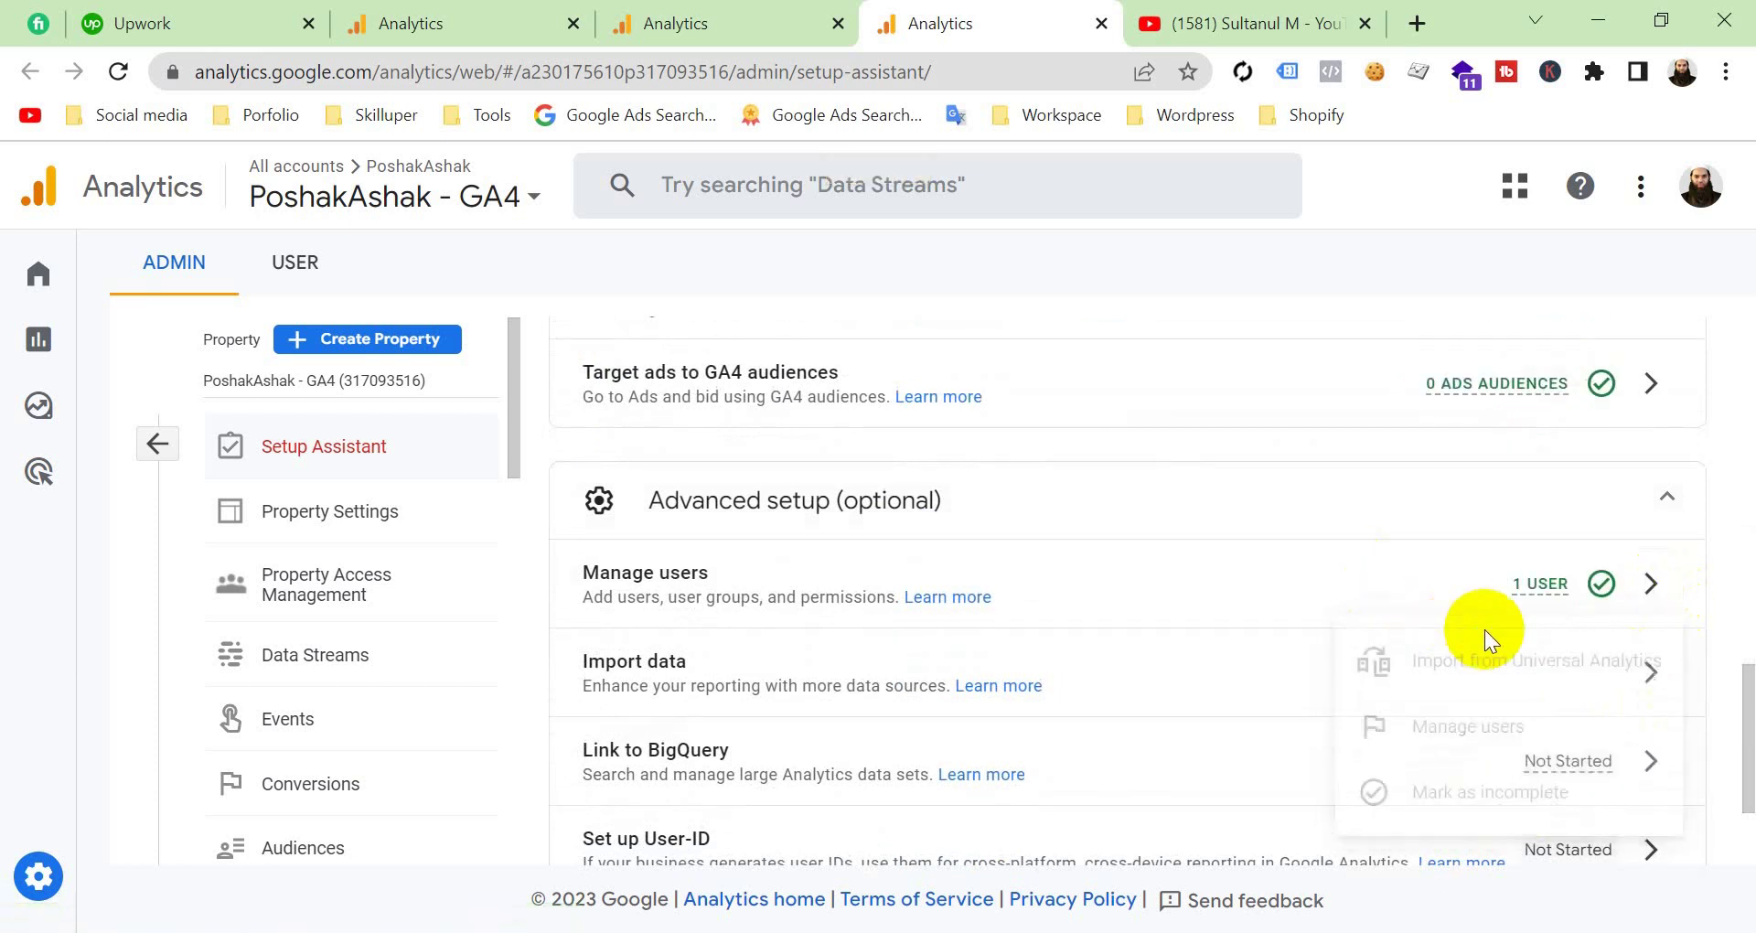
{"action": "left_click", "coordinate": [1652, 673]}
{"action": "left_click", "coordinate": [1578, 749]}
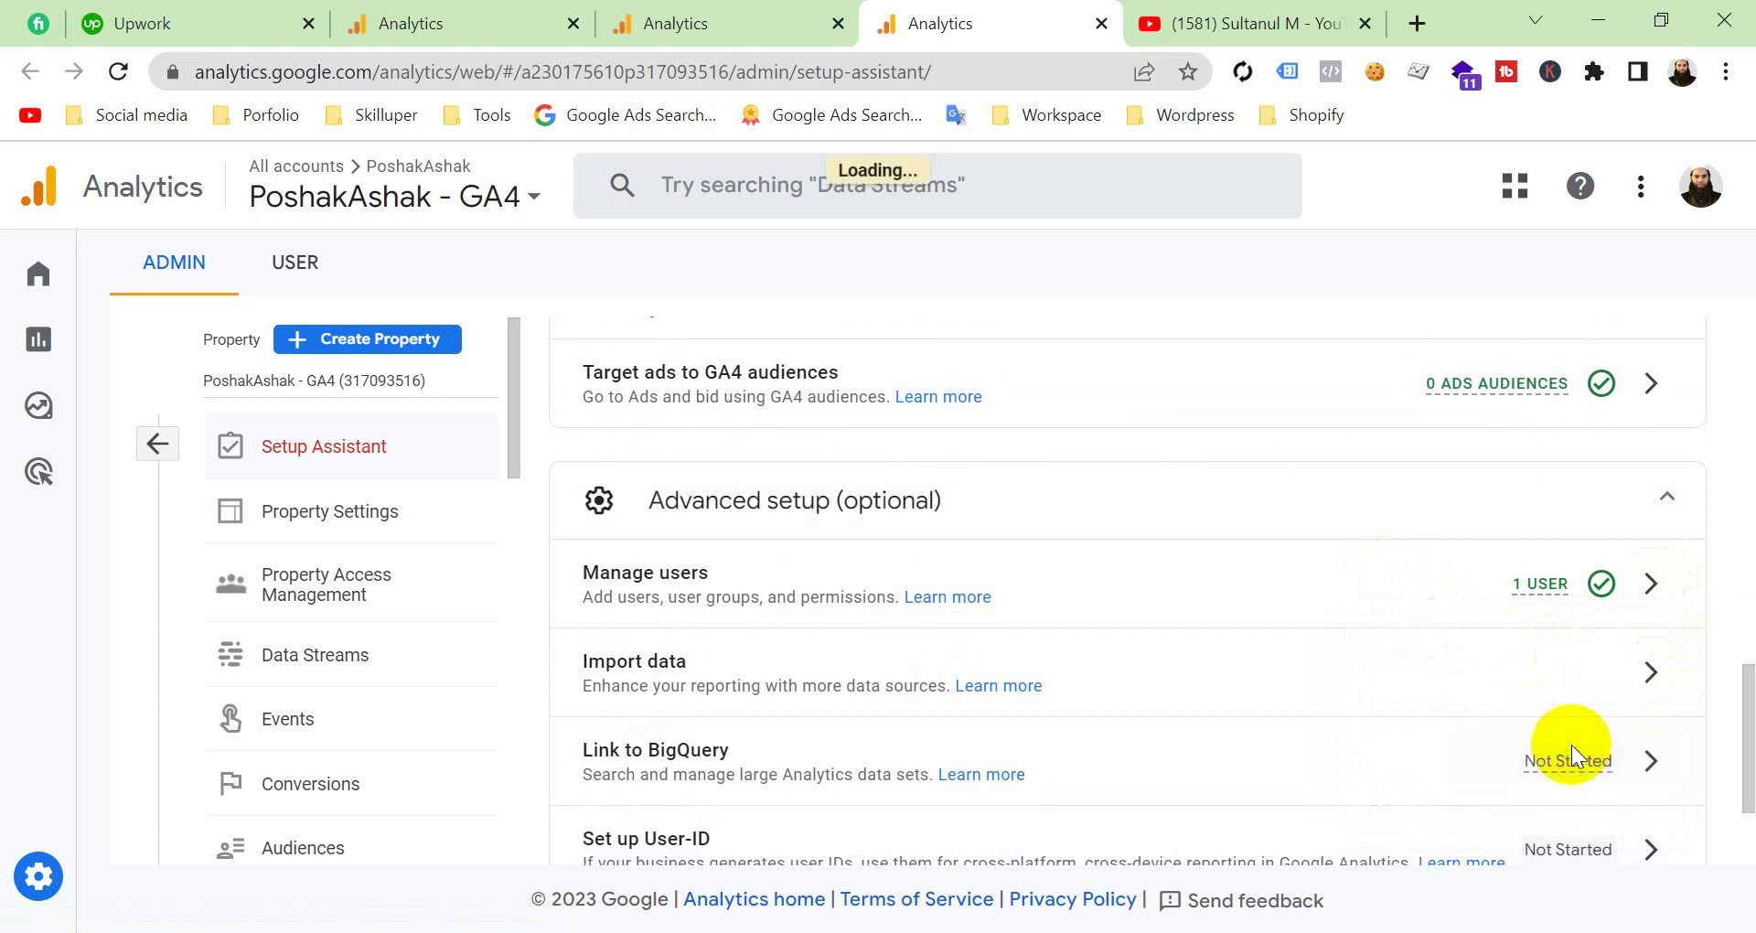
Mark the advanced setup tasks "Link to BigQuery", "Set up User-ID" and "Use measurement protocol" as complete.
{"action": "mouse_move", "coordinate": [1571, 755]}
{"action": "scroll", "coordinate": [1571, 755], "scroll_direction": "down", "scroll_amount": 1}
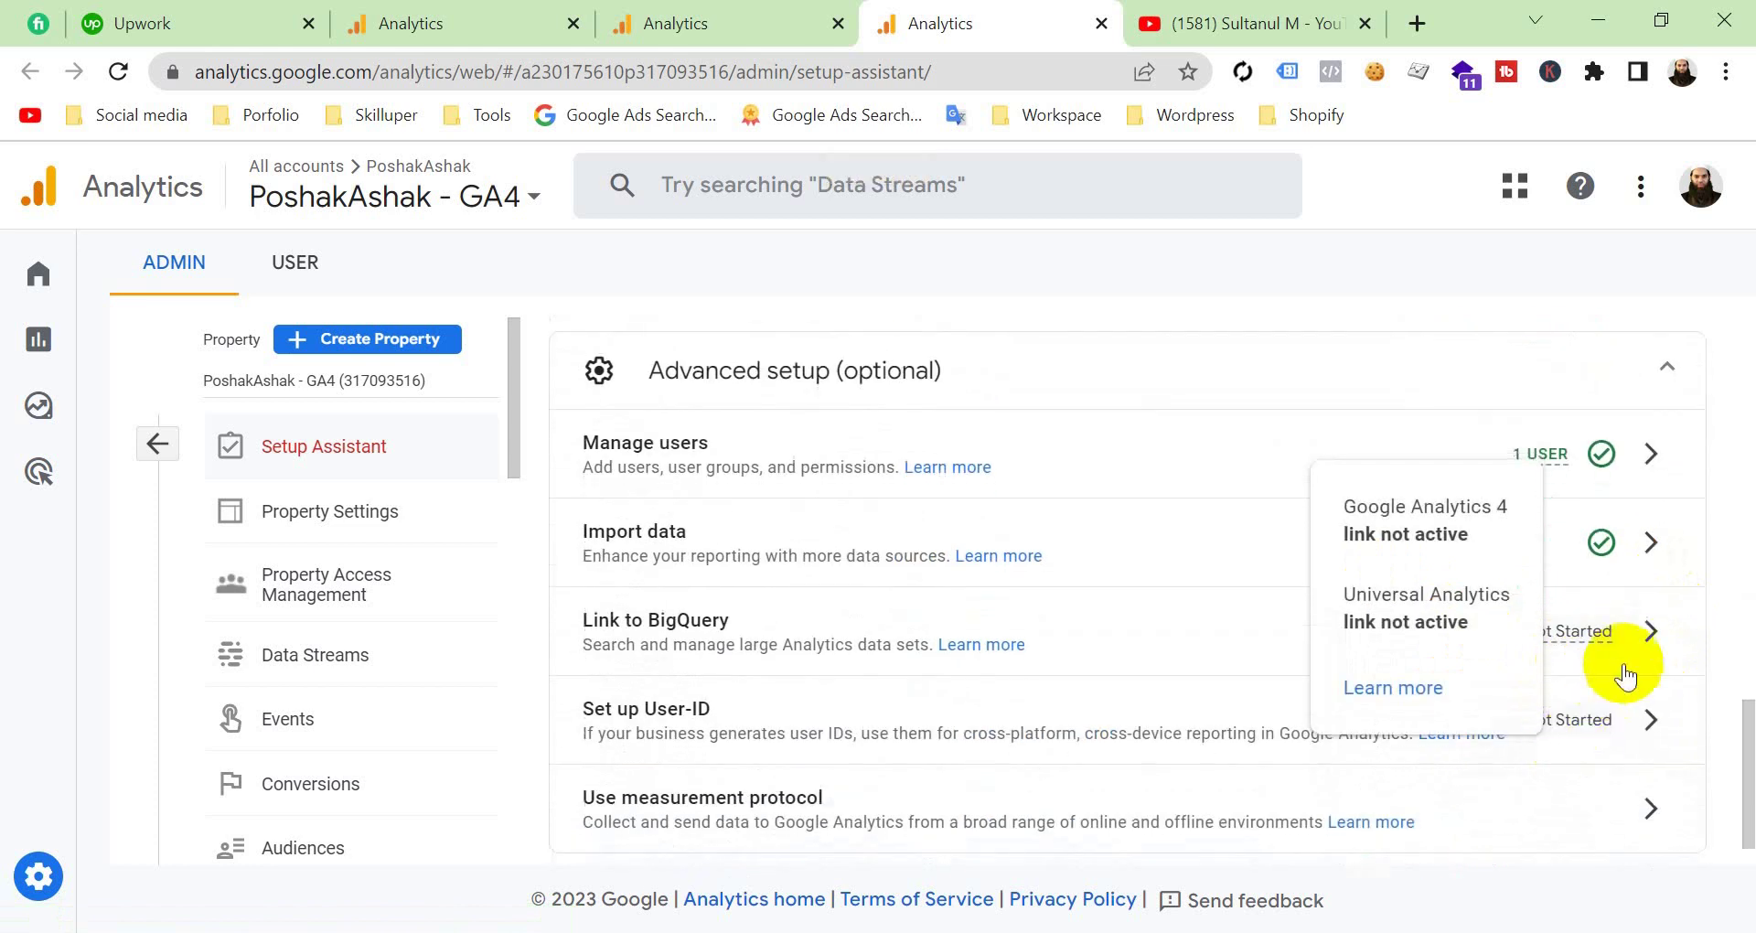
{"action": "left_click", "coordinate": [1651, 631]}
{"action": "left_click", "coordinate": [1557, 773]}
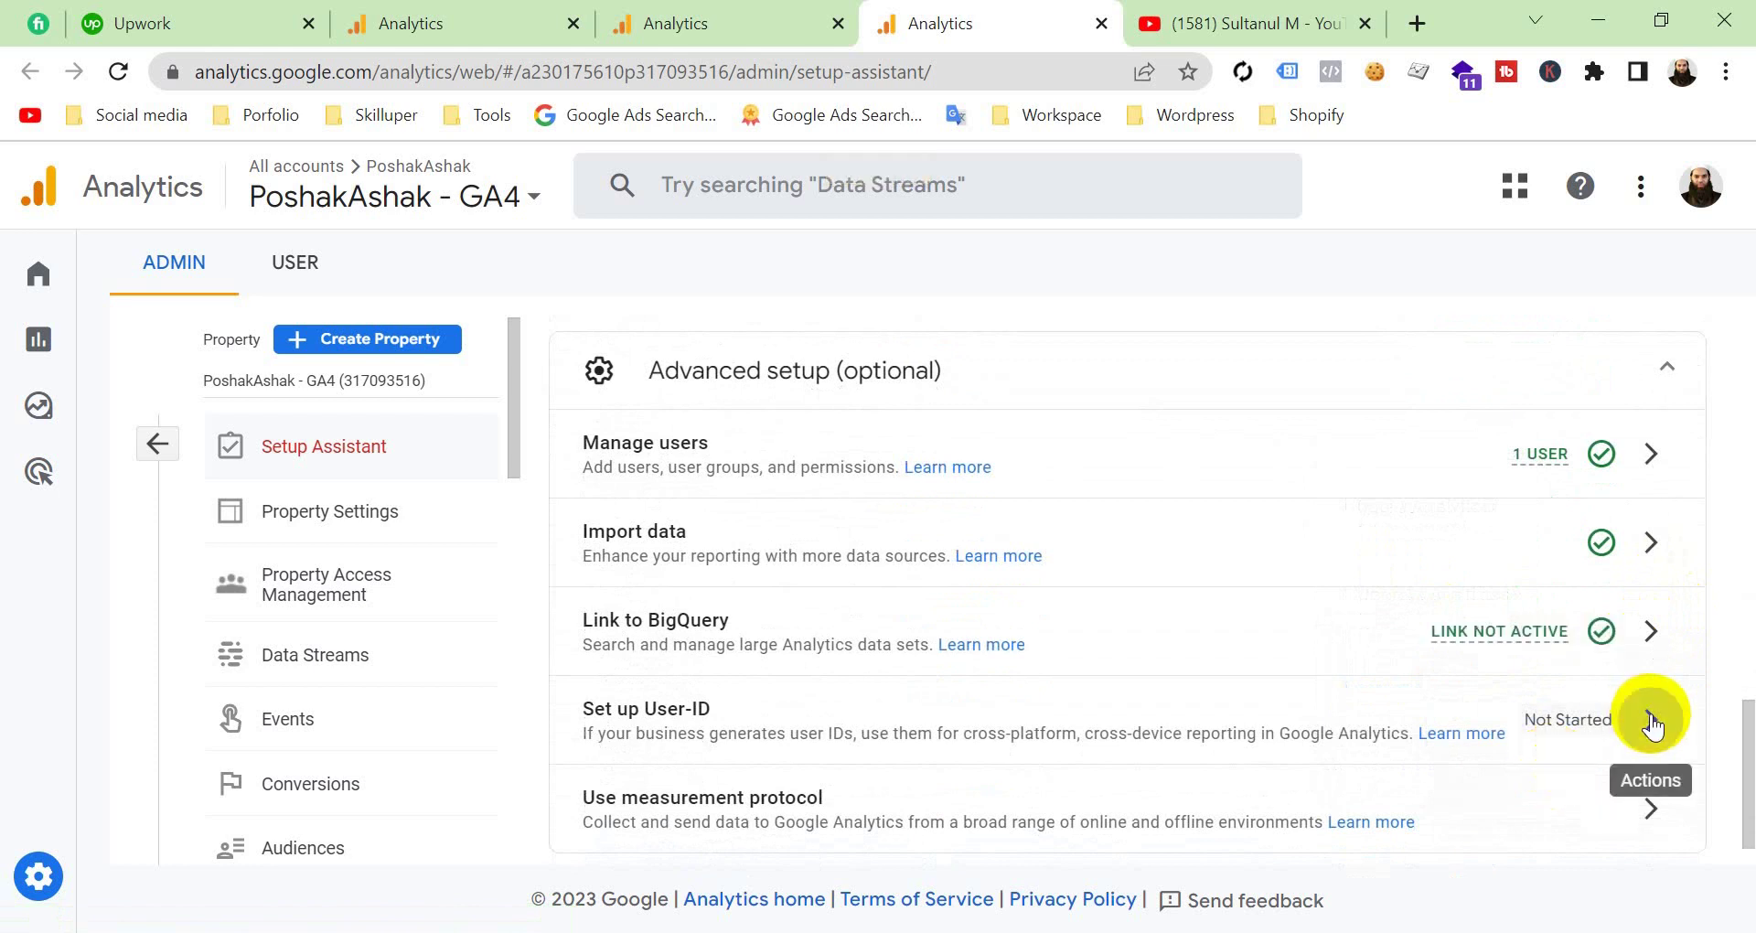
{"action": "left_click", "coordinate": [1651, 720]}
{"action": "left_click", "coordinate": [1599, 802]}
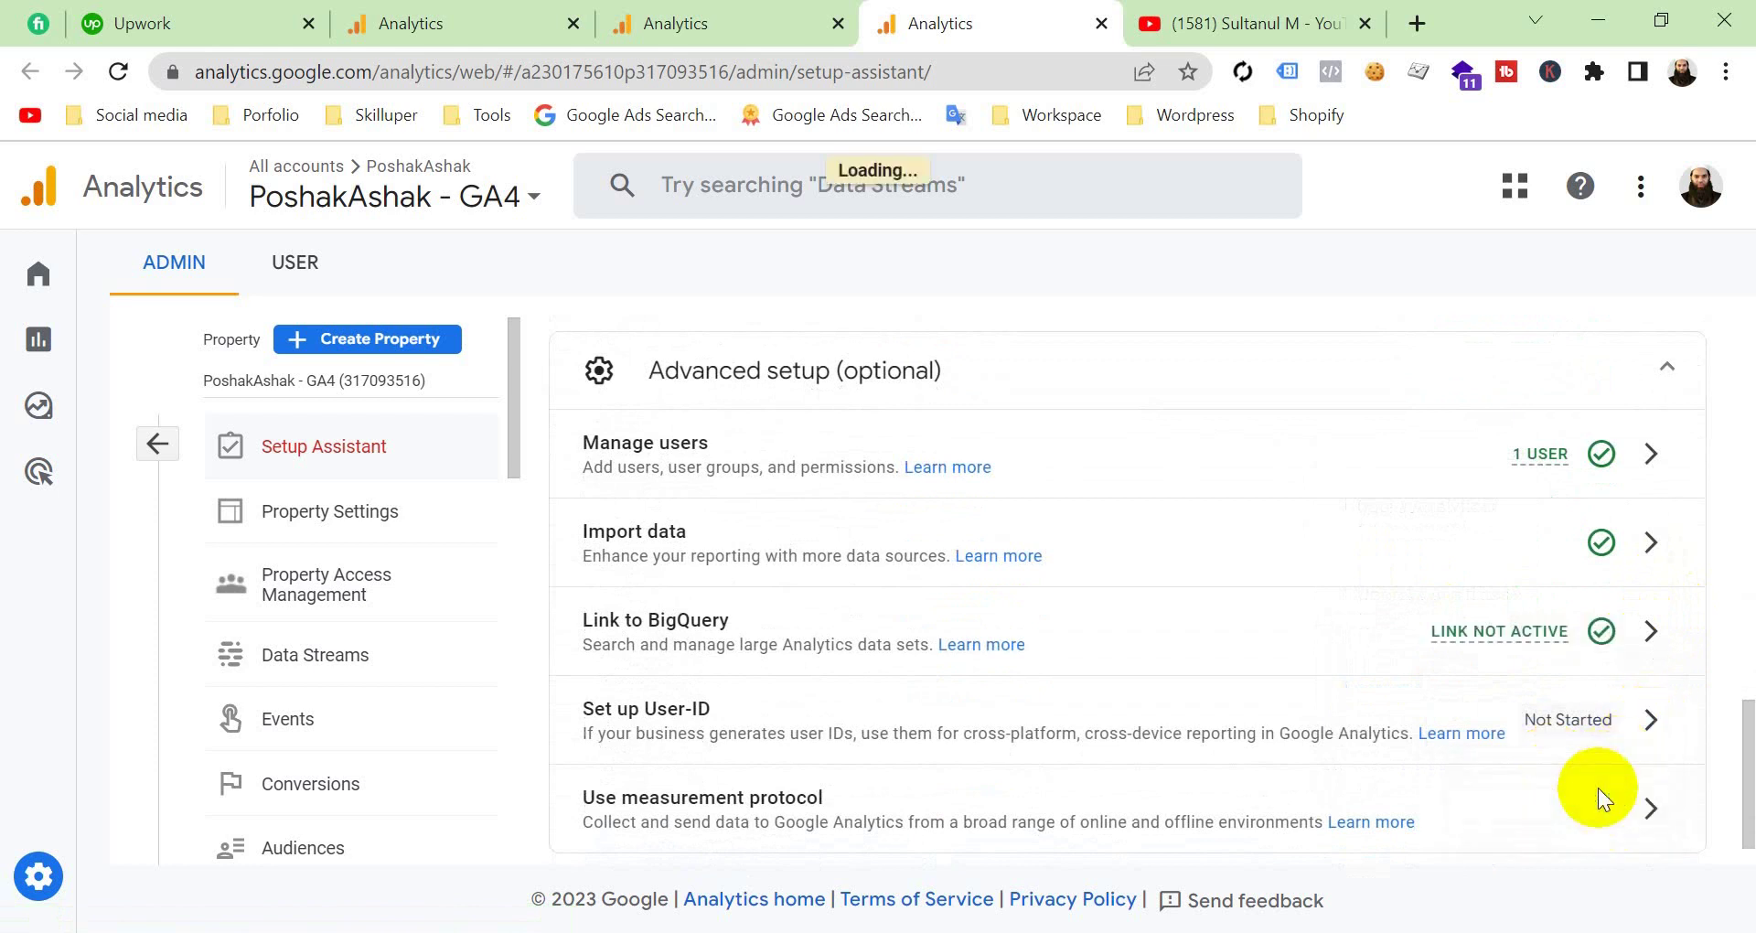
{"action": "scroll", "coordinate": [1600, 796], "scroll_direction": "down", "scroll_amount": 1}
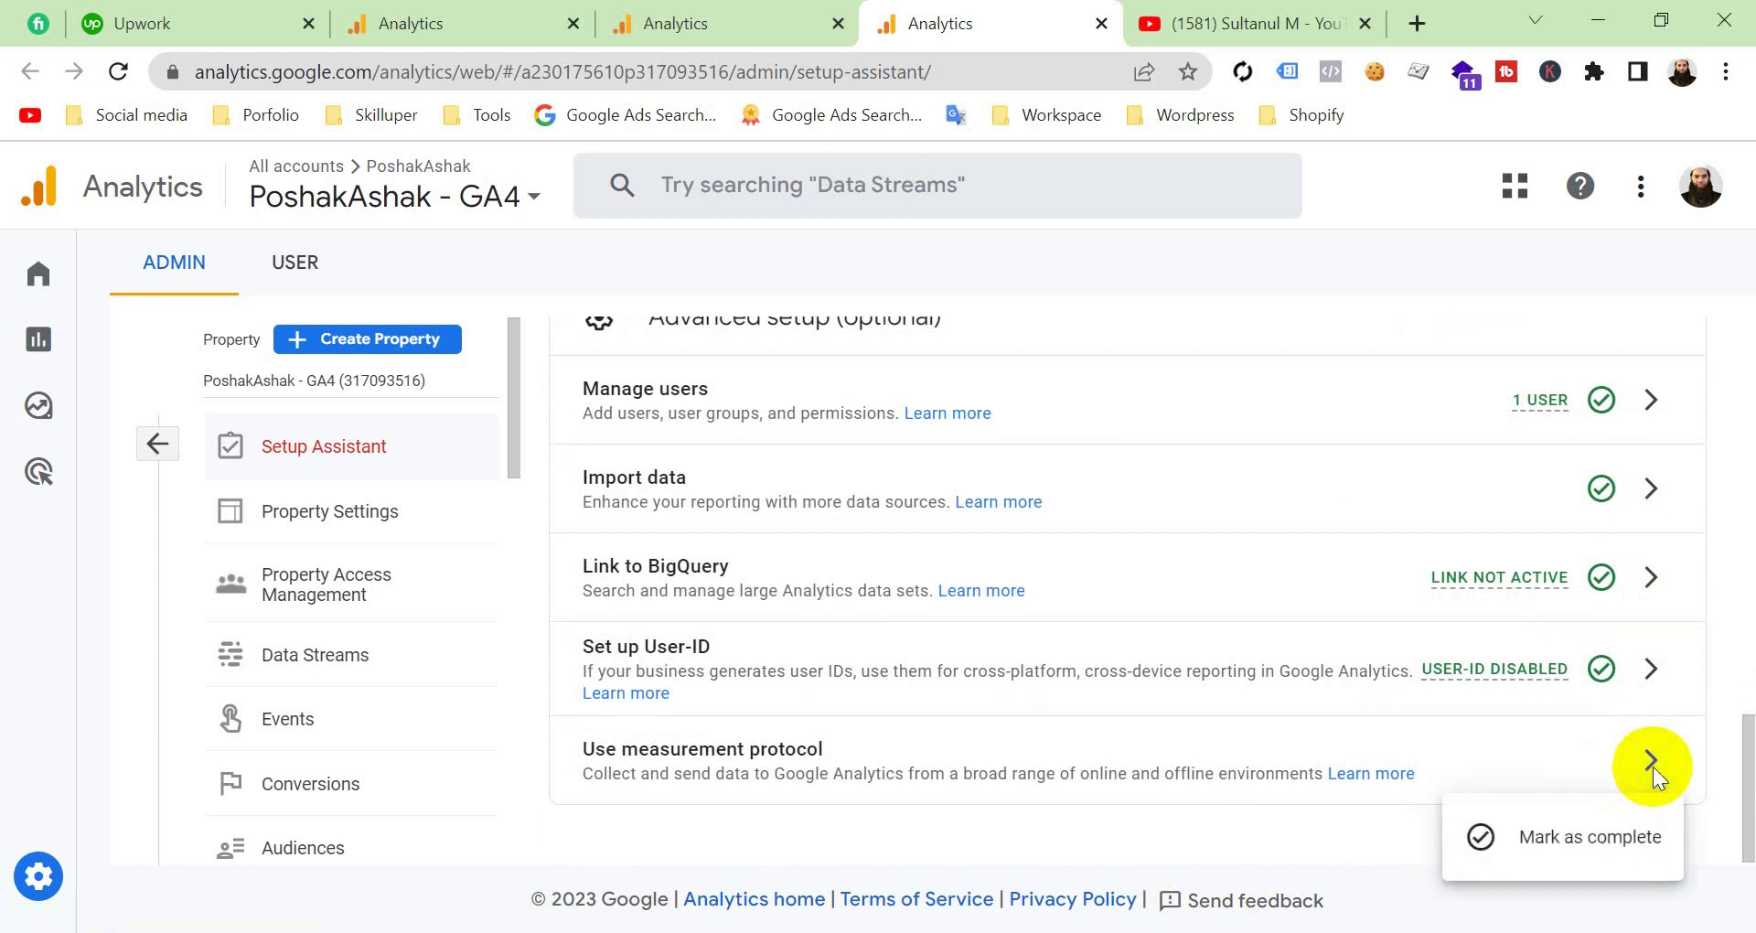
{"action": "left_click", "coordinate": [1546, 836]}
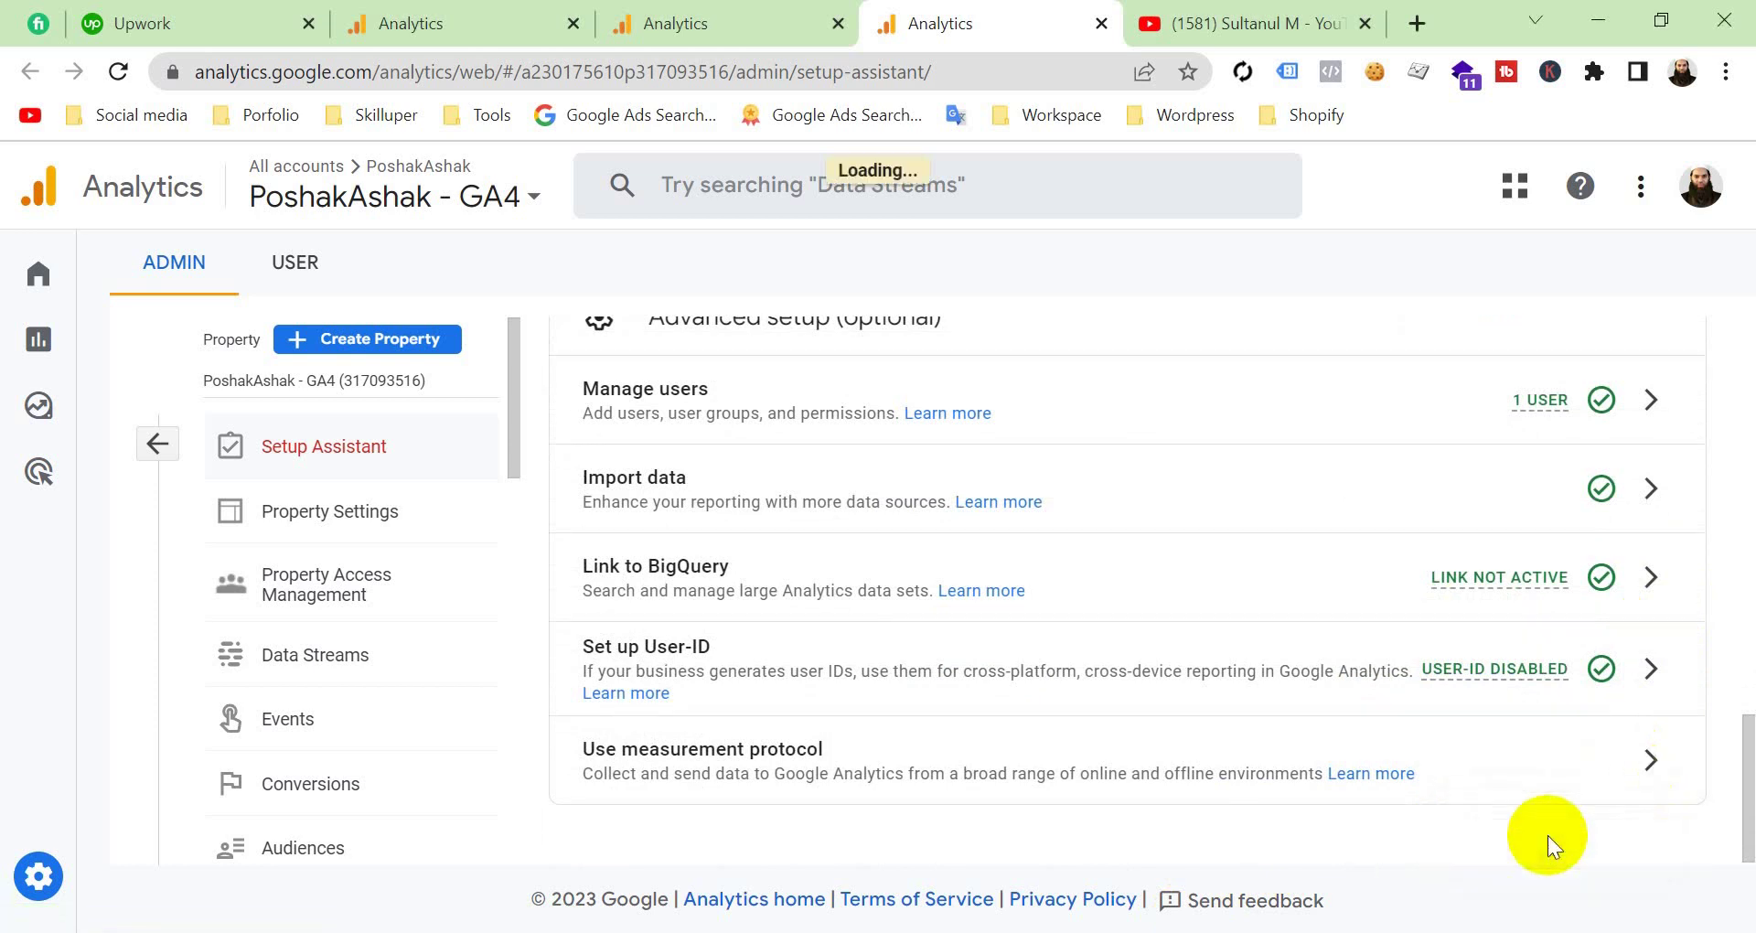
Examine the Setup Assistant's overall completion progress and the status of each checklist task.
{"action": "scroll", "coordinate": [1391, 748], "scroll_direction": "up", "scroll_amount": 3}
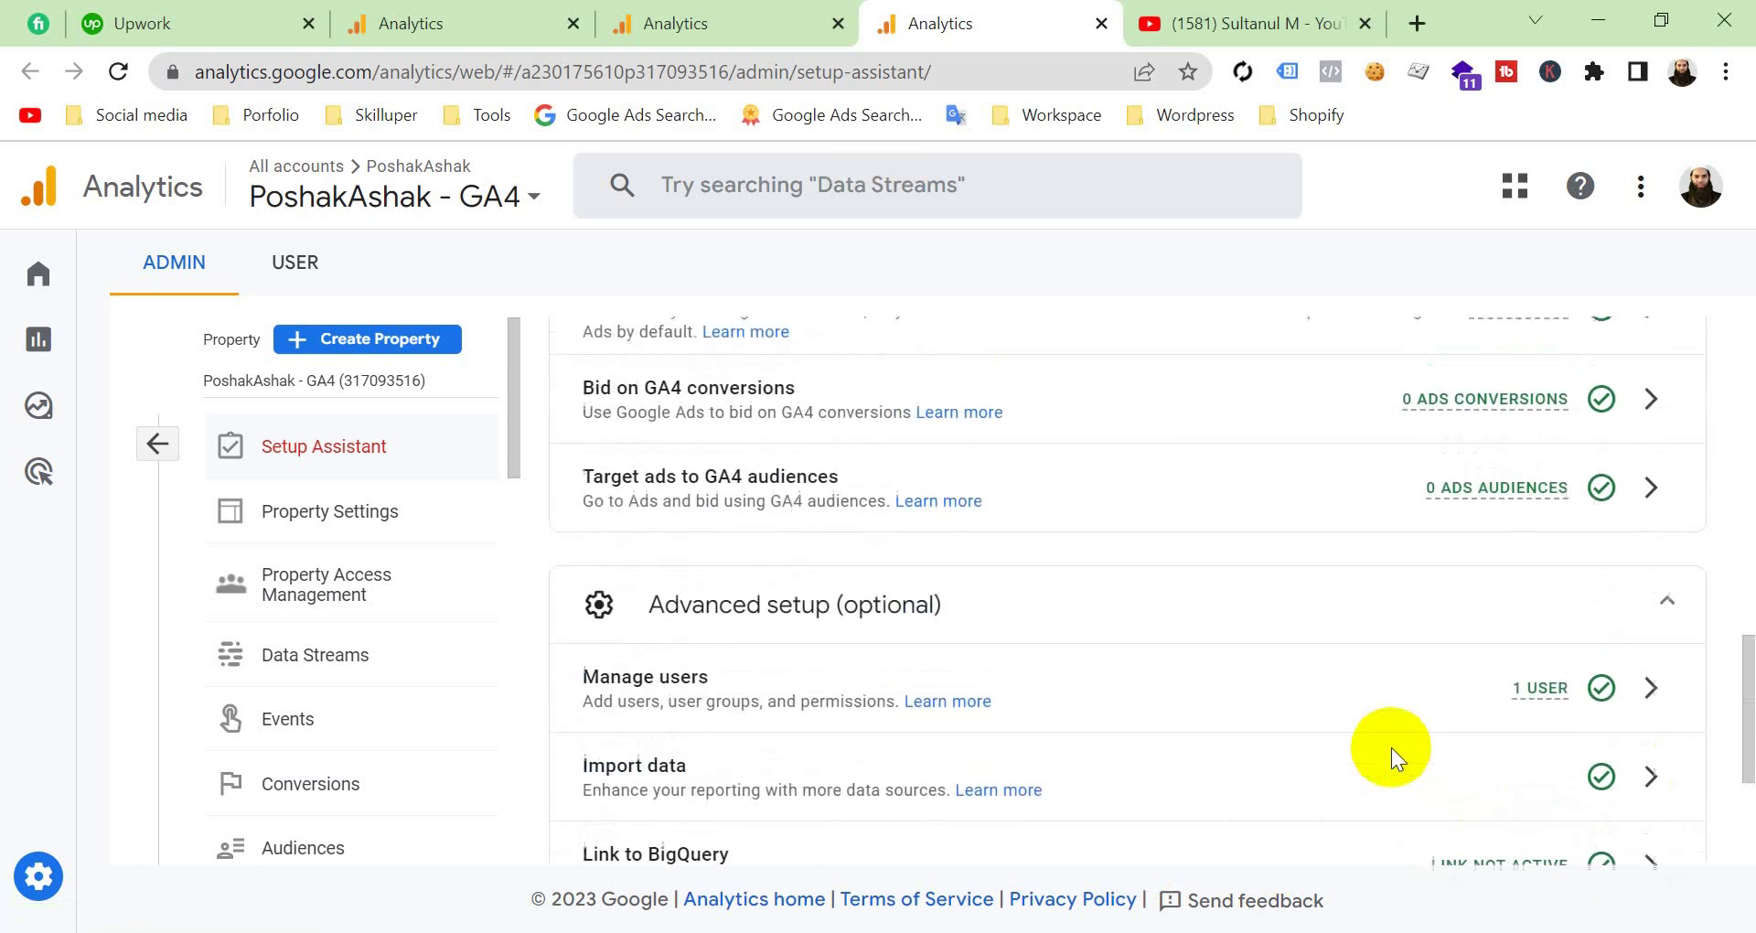
{"action": "scroll", "coordinate": [1391, 748], "scroll_direction": "up", "scroll_amount": 10}
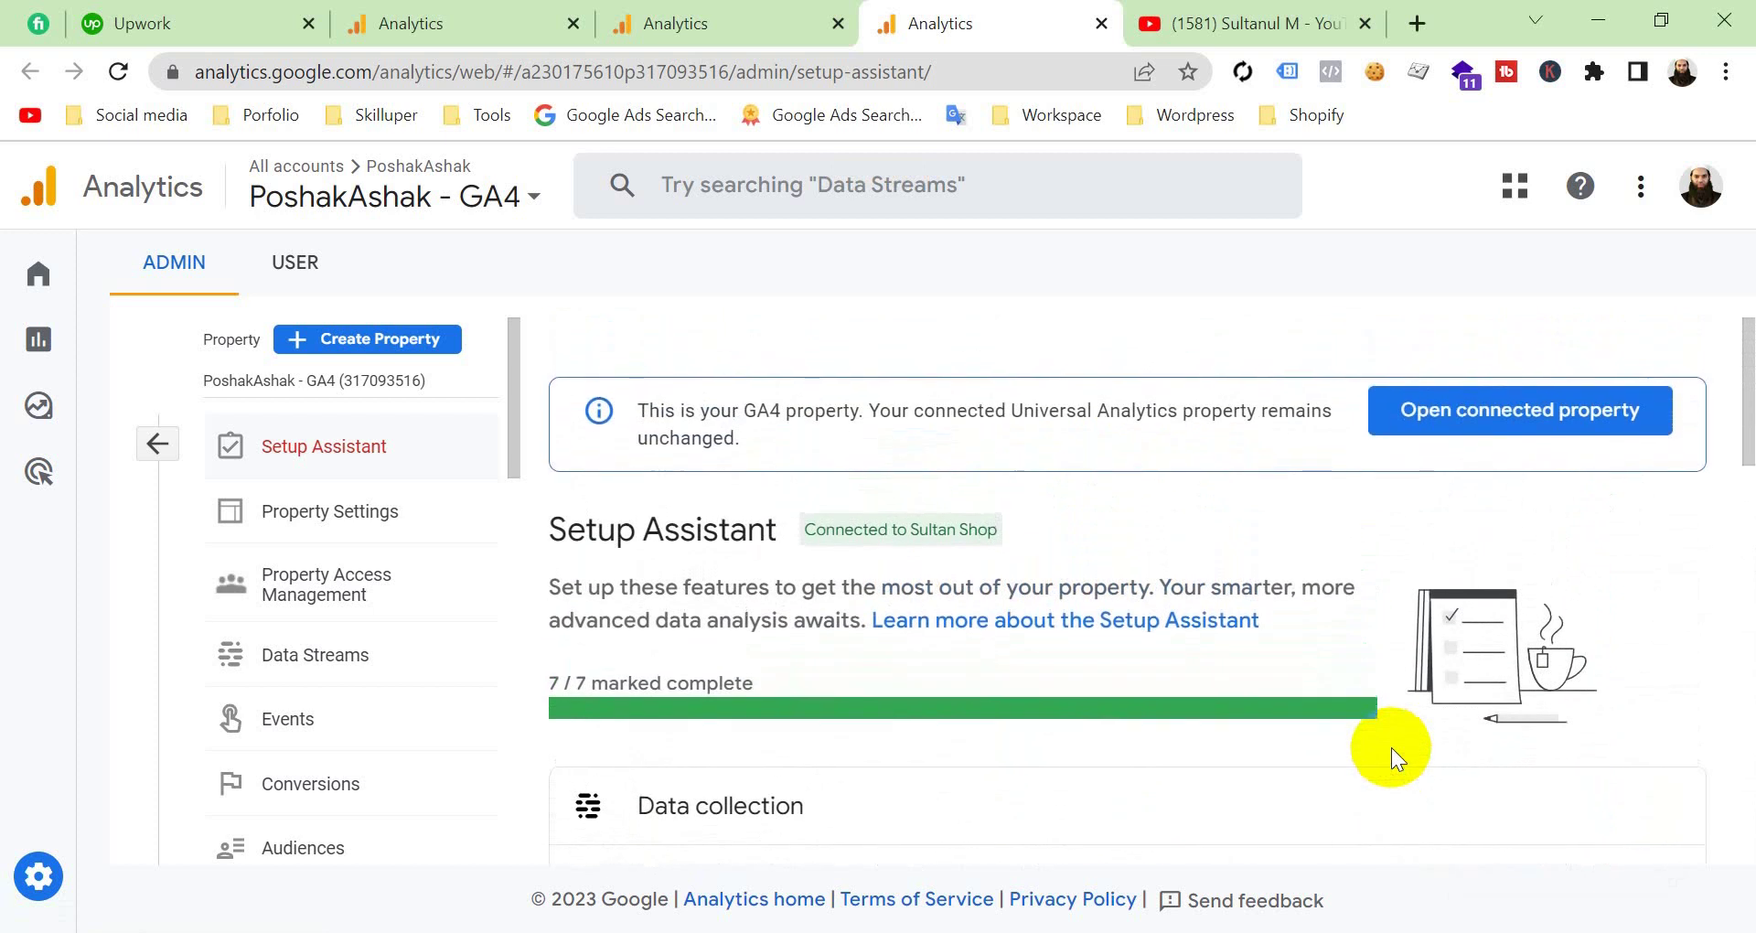
{"action": "scroll", "coordinate": [1391, 748], "scroll_direction": "down", "scroll_amount": 6}
{"action": "scroll", "coordinate": [1392, 749], "scroll_direction": "up", "scroll_amount": 6}
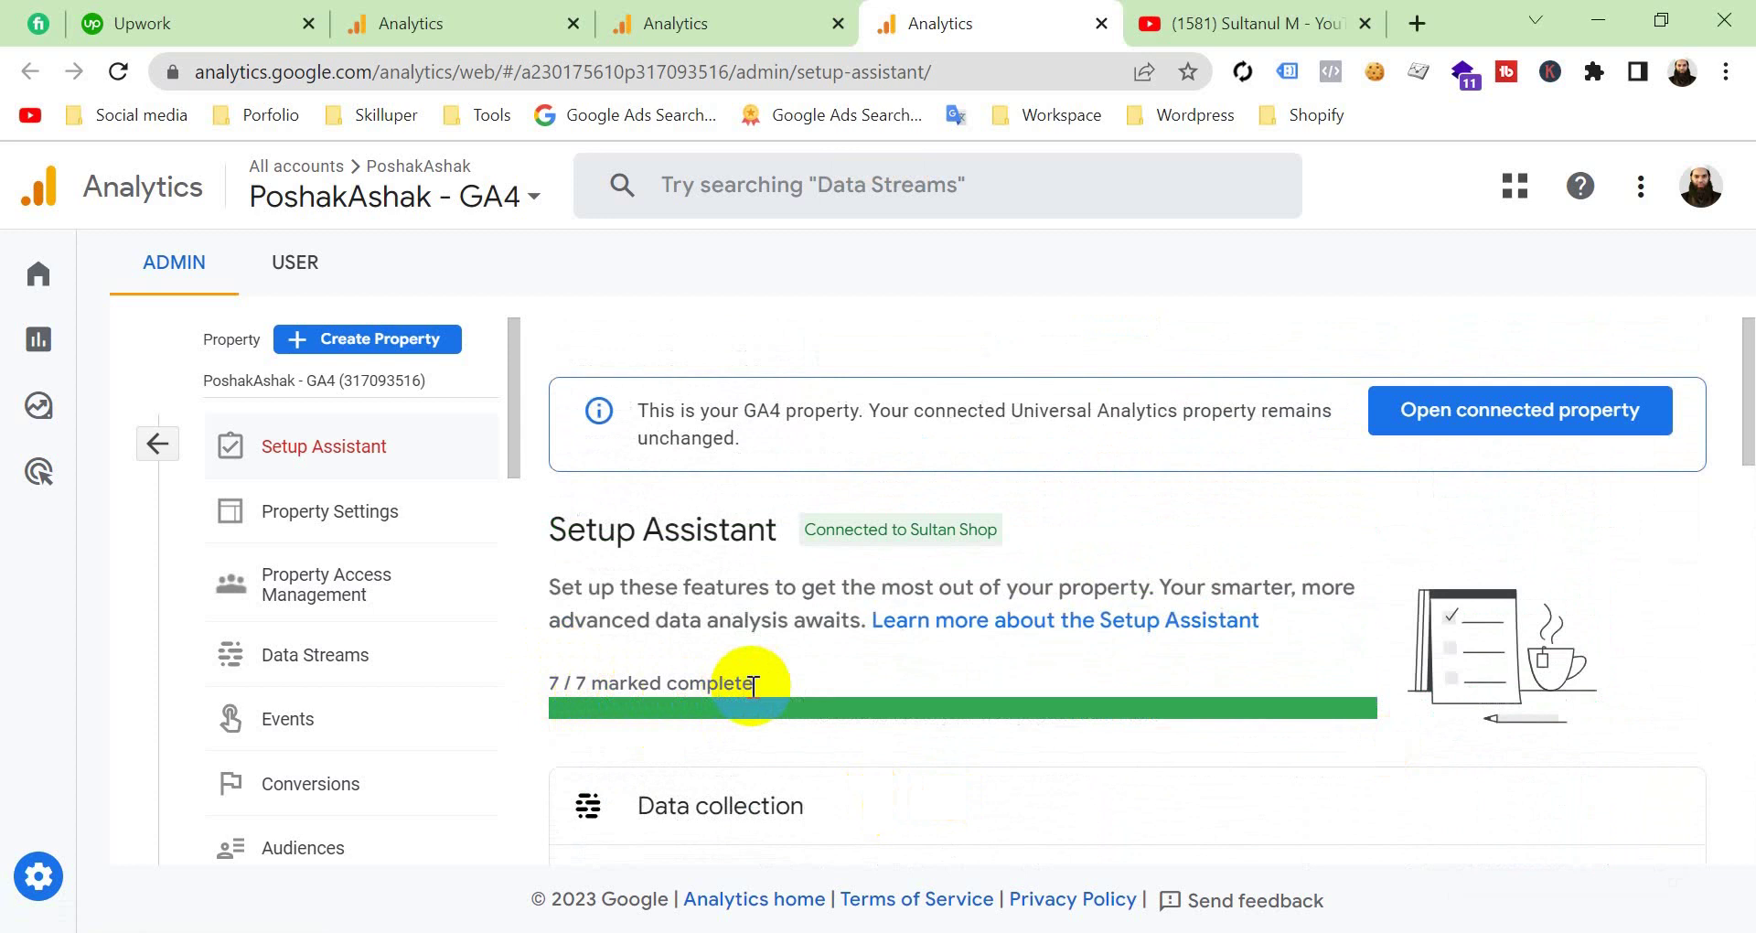
{"action": "scroll", "coordinate": [1024, 652], "scroll_direction": "down", "scroll_amount": 6}
{"action": "scroll", "coordinate": [1024, 652], "scroll_direction": "up", "scroll_amount": 6}
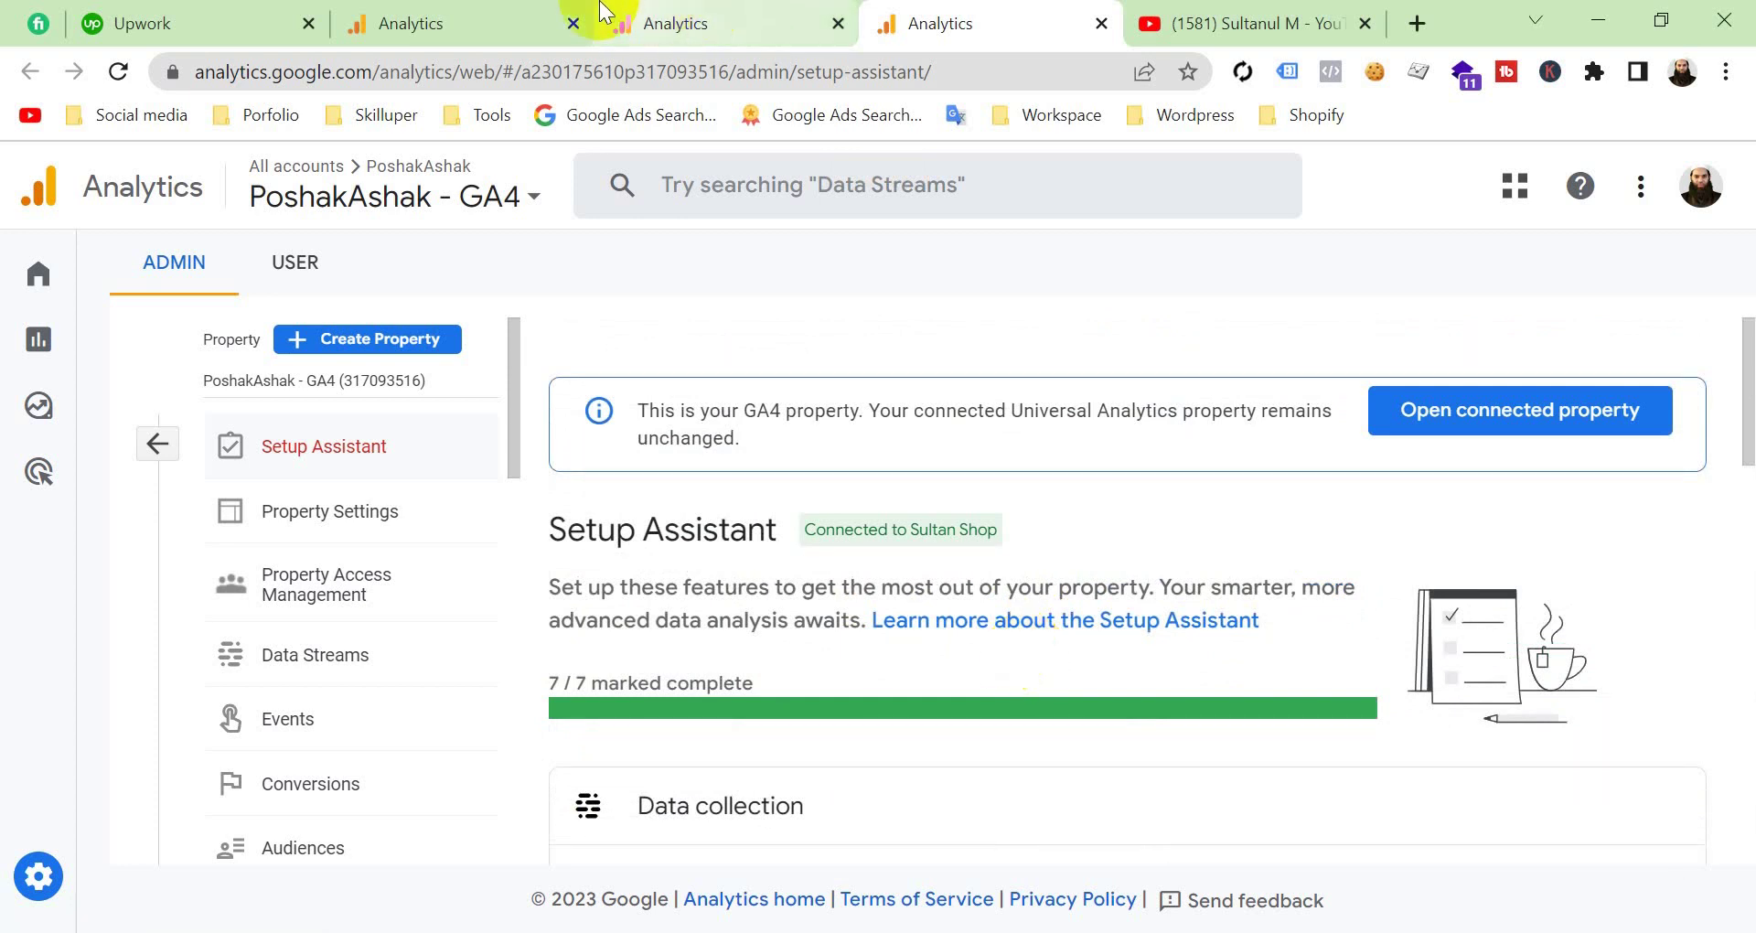
Close all three open Google Analytics pages in the browser, keeping the YouTube channel page open.
{"action": "left_click", "coordinate": [486, 13]}
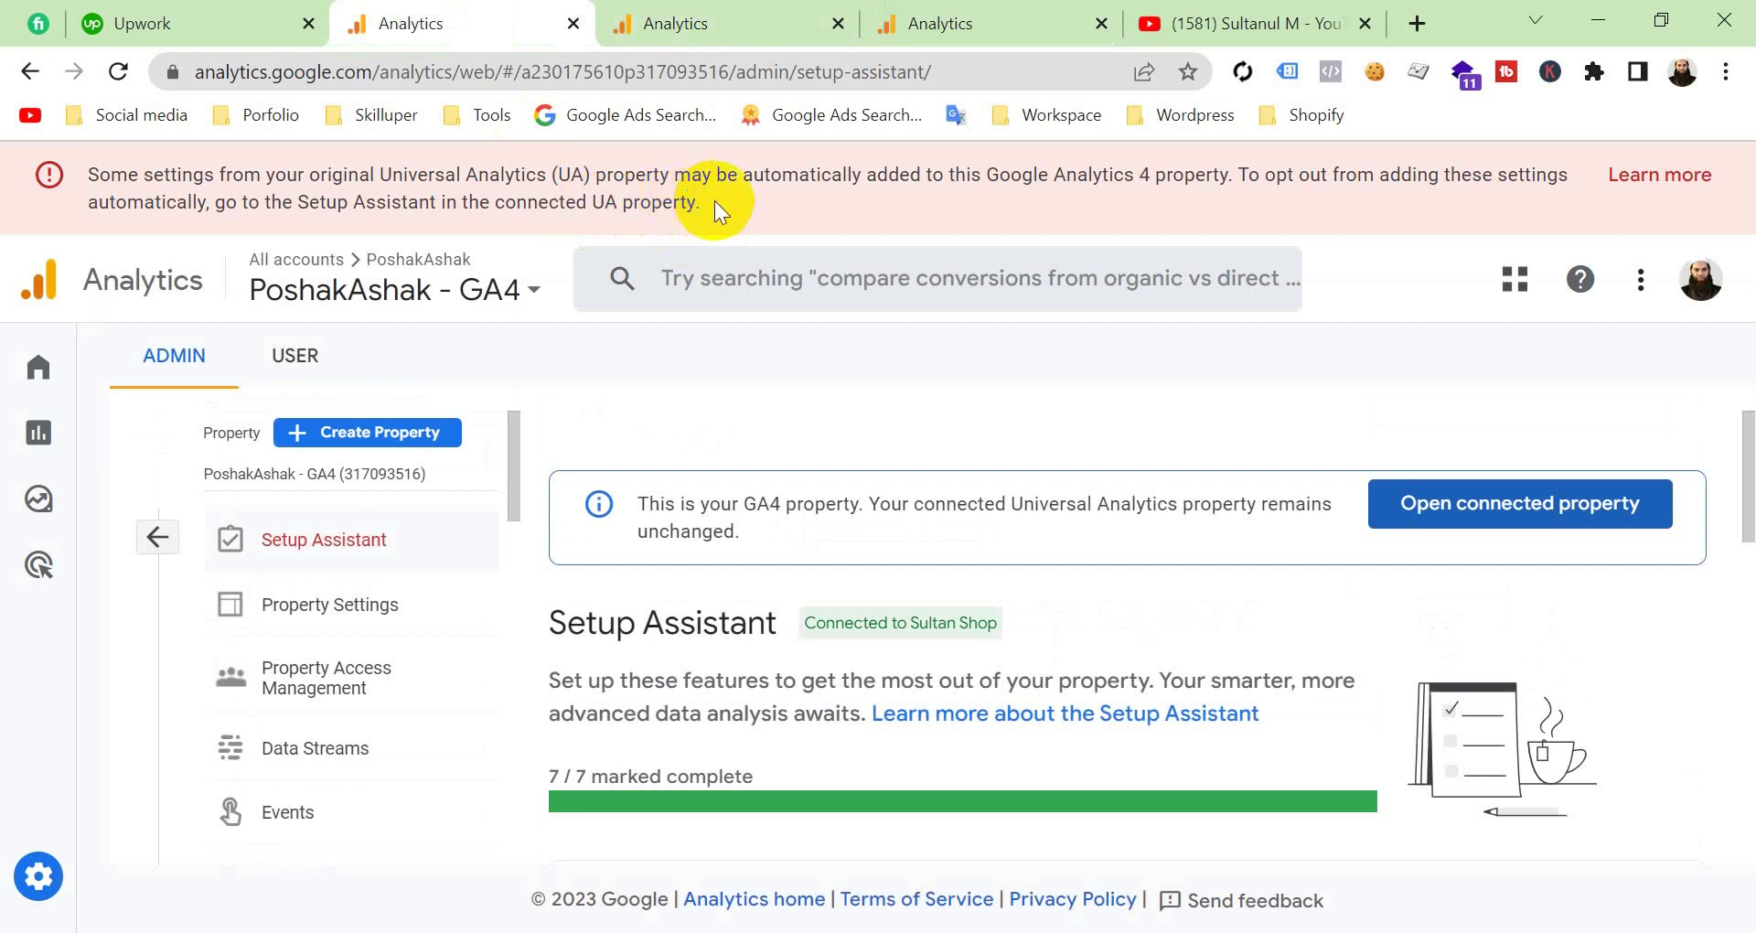
{"action": "left_click", "coordinate": [571, 24]}
{"action": "left_click", "coordinate": [573, 24]}
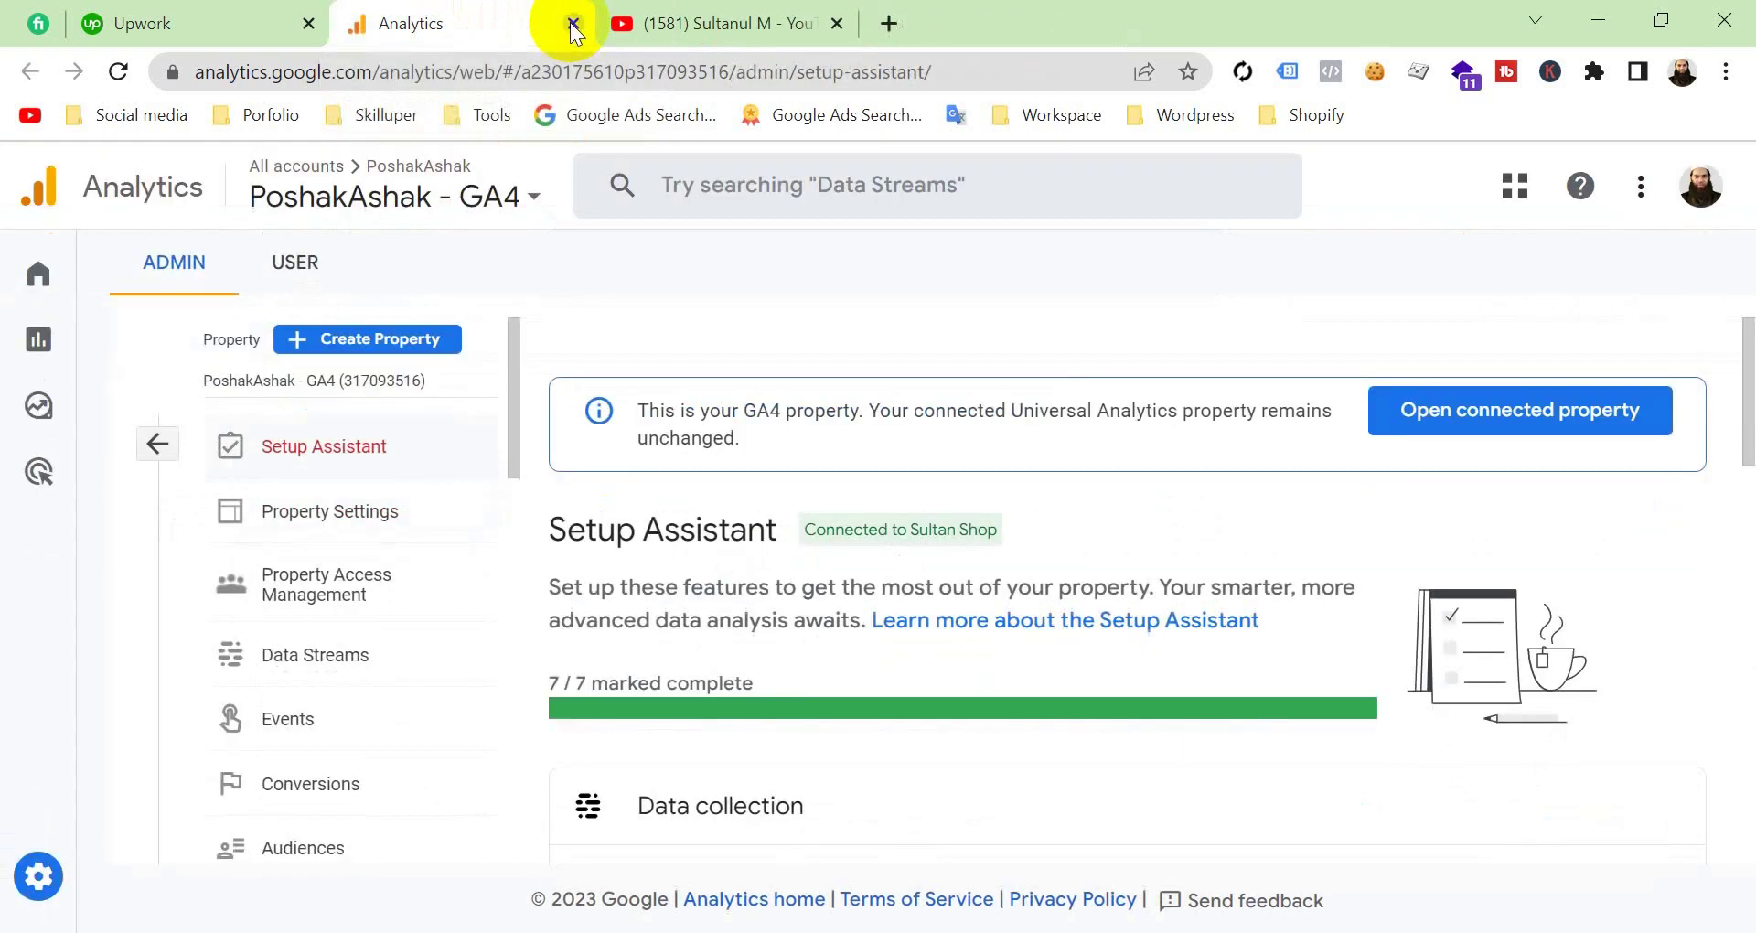
{"action": "left_click", "coordinate": [573, 24]}
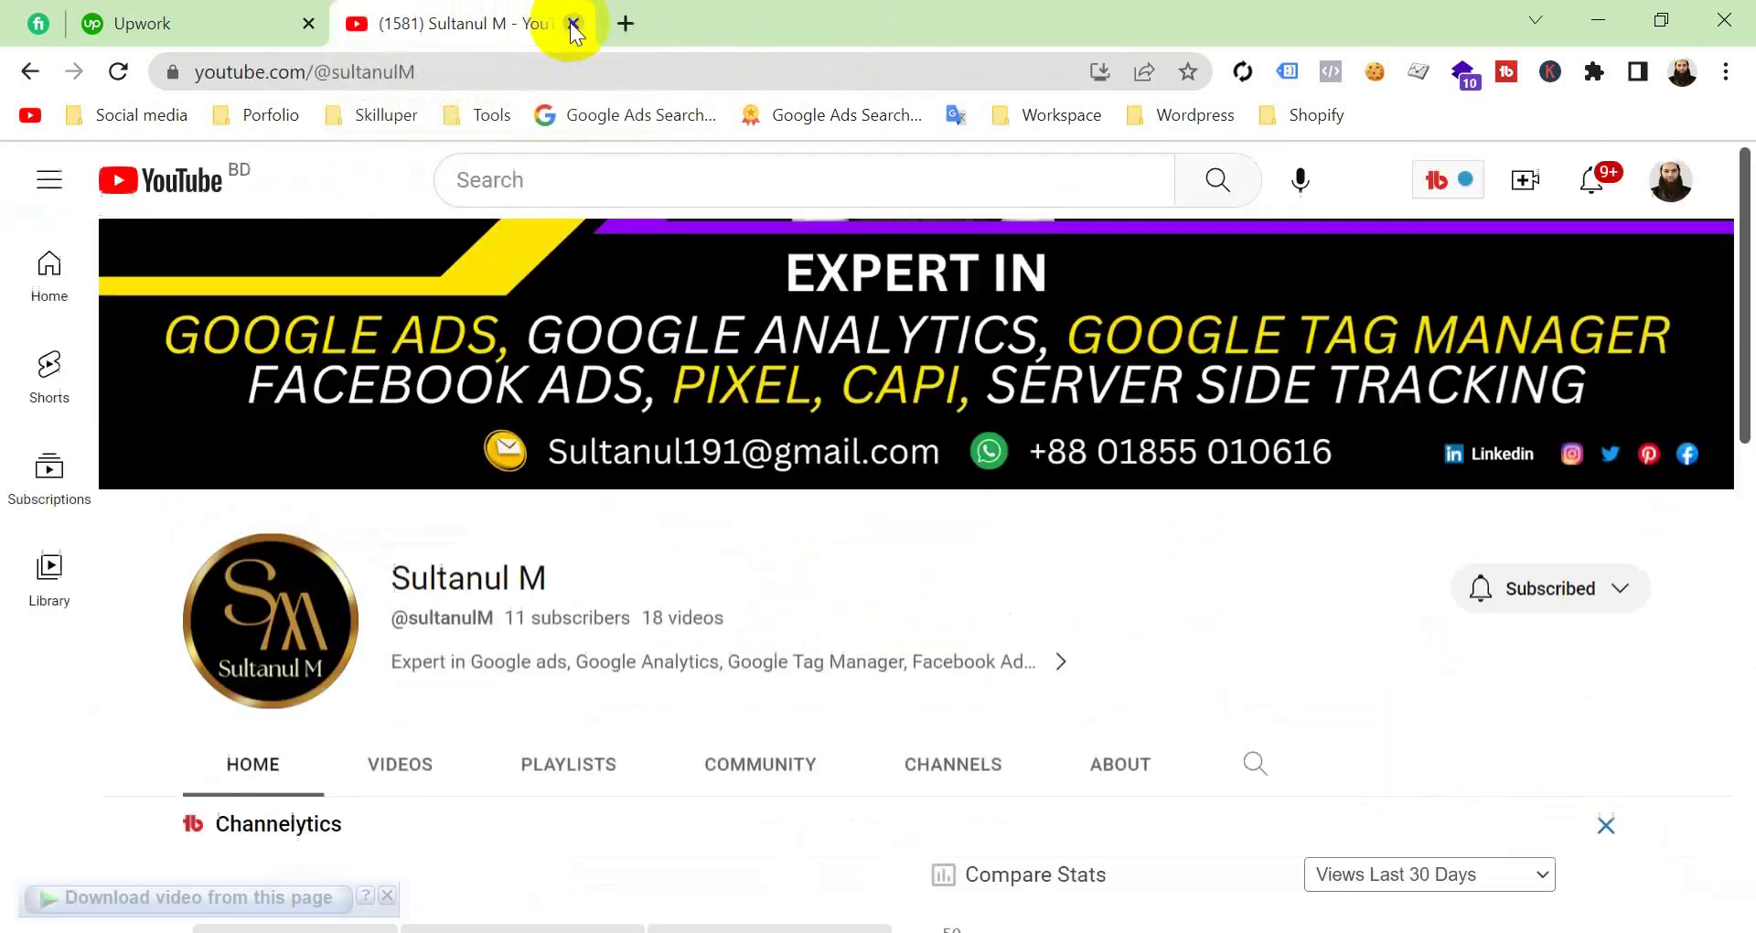
Open Google Analytics in a new browser tab from the Workspace bookmarks.
{"action": "left_click", "coordinate": [625, 23]}
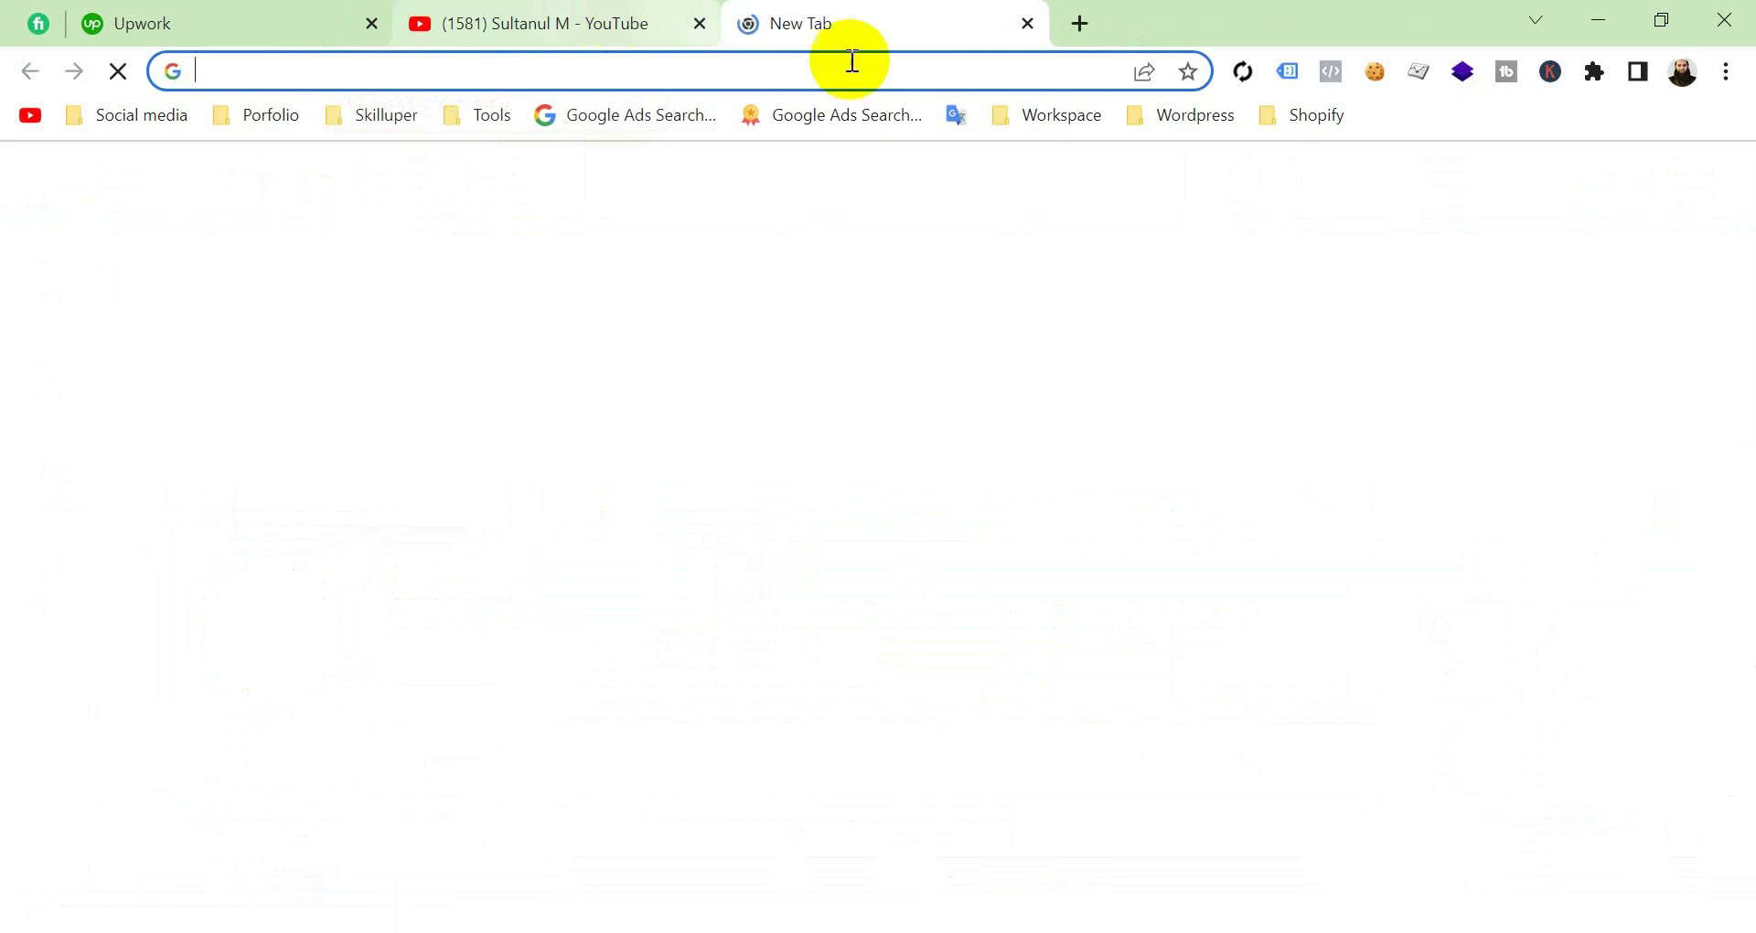
{"action": "left_click", "coordinate": [1069, 117]}
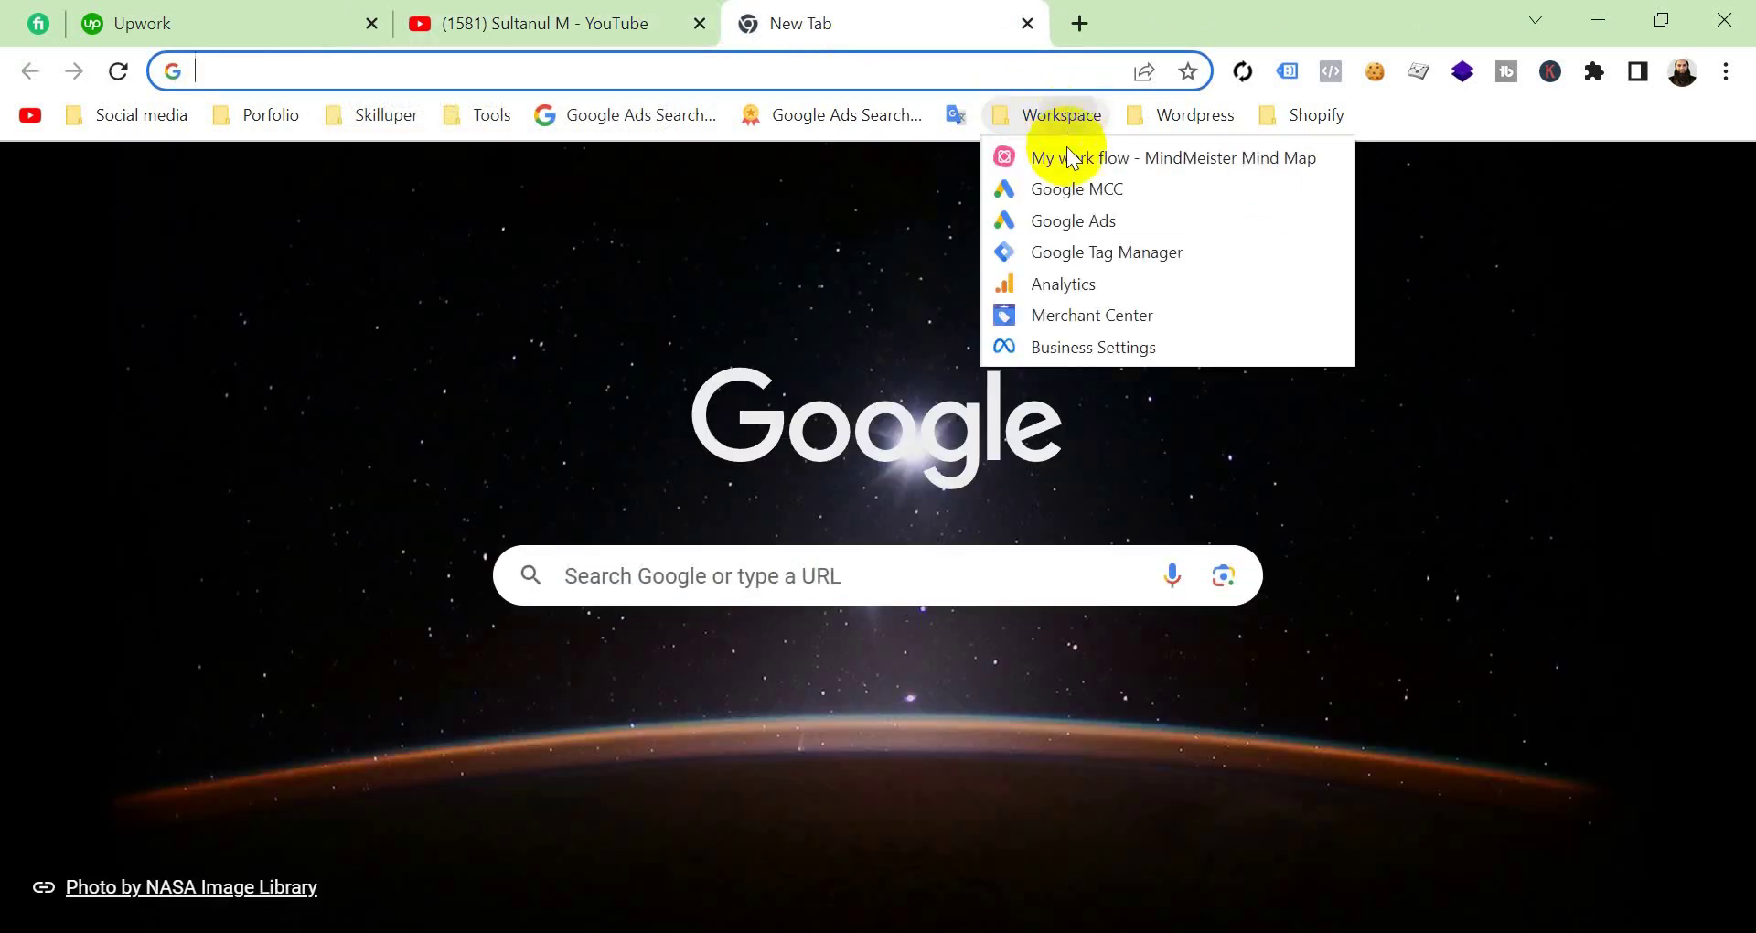
{"action": "left_click", "coordinate": [1074, 286]}
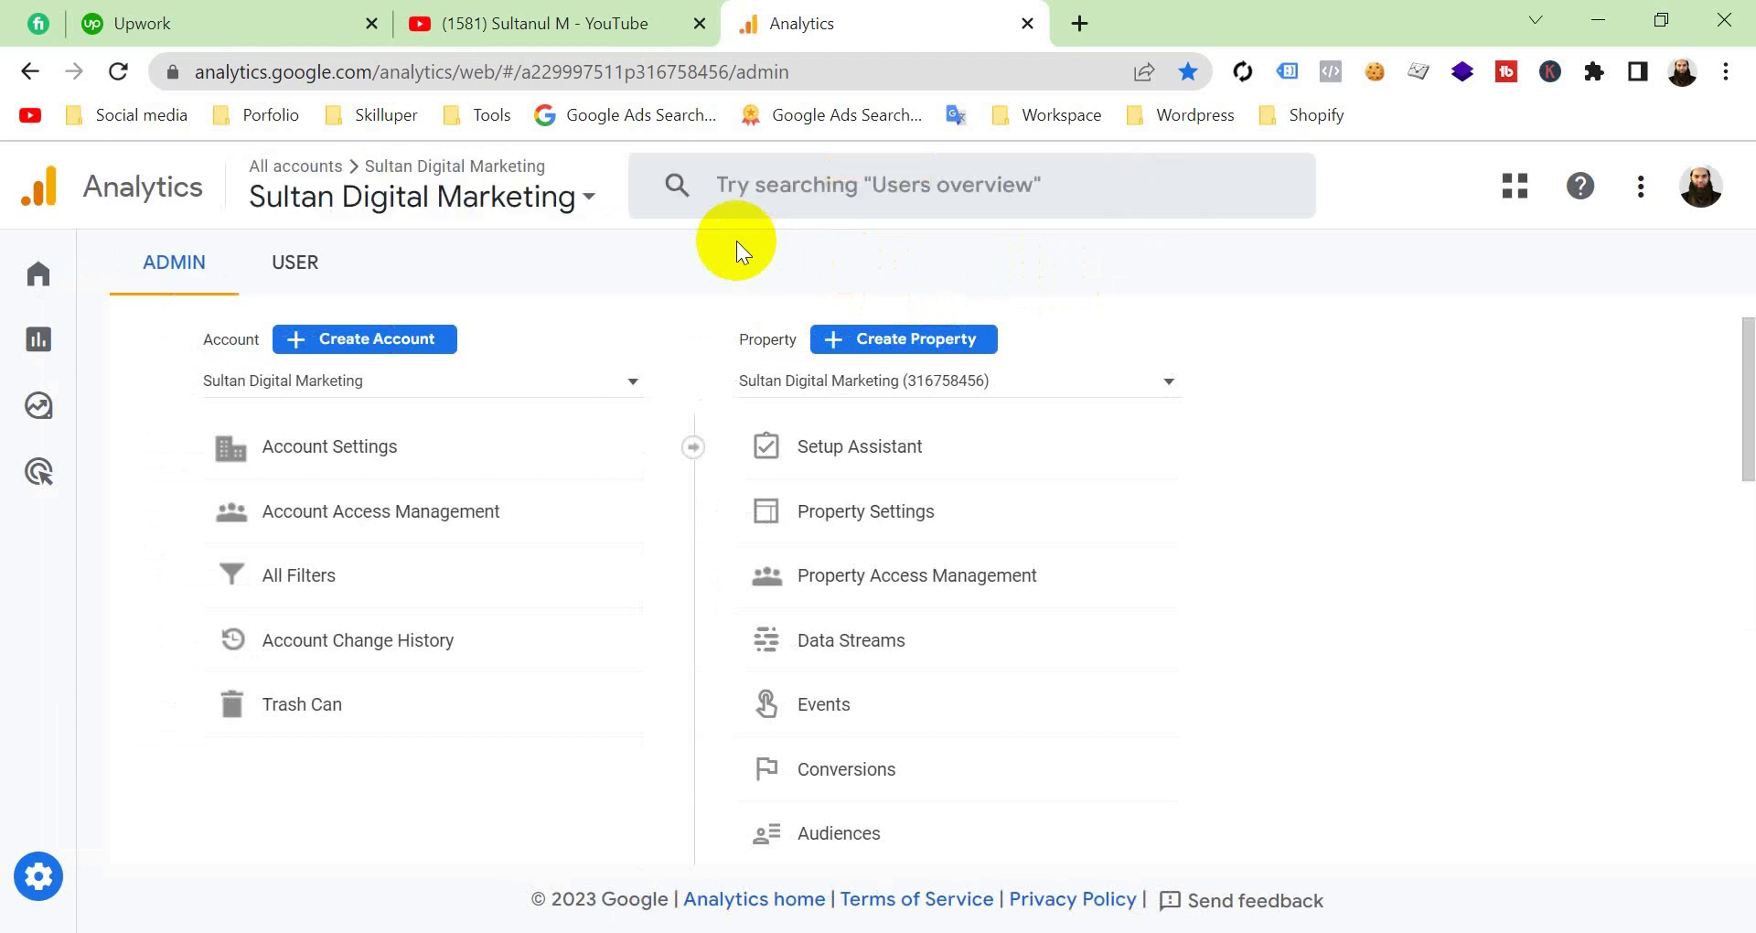
Switch Google Analytics to the "PoshakAshak - GA4" property in the PoshakAshak account.
{"action": "left_click", "coordinate": [535, 174]}
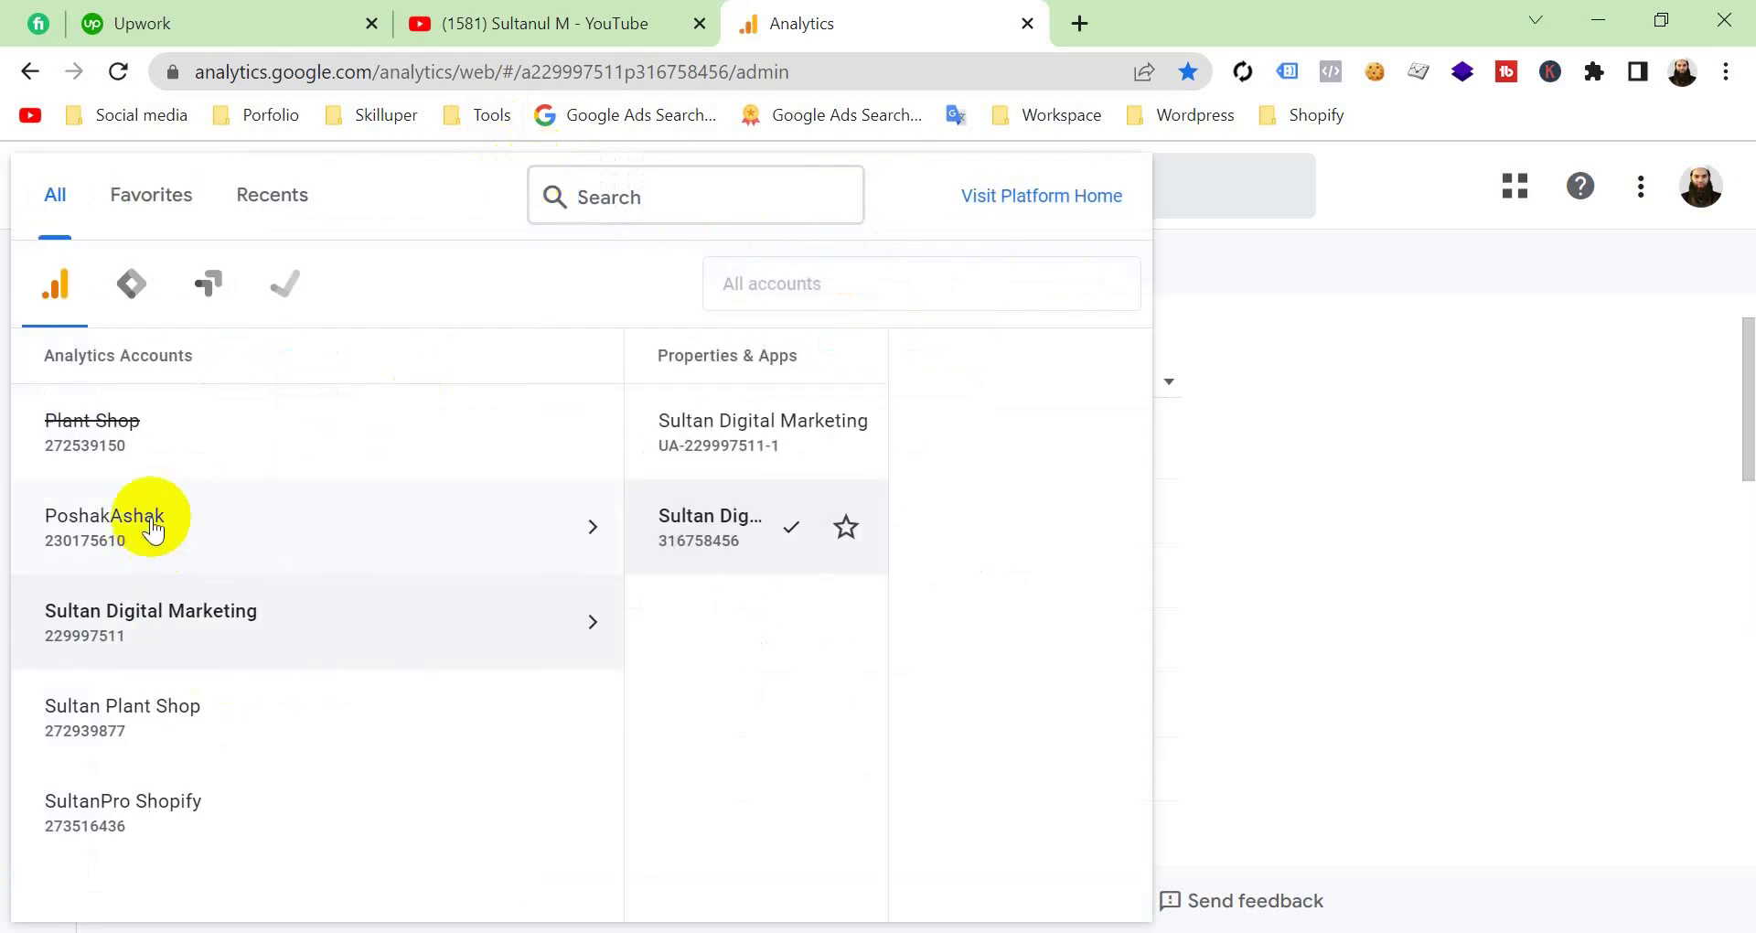
{"action": "left_click", "coordinate": [153, 528]}
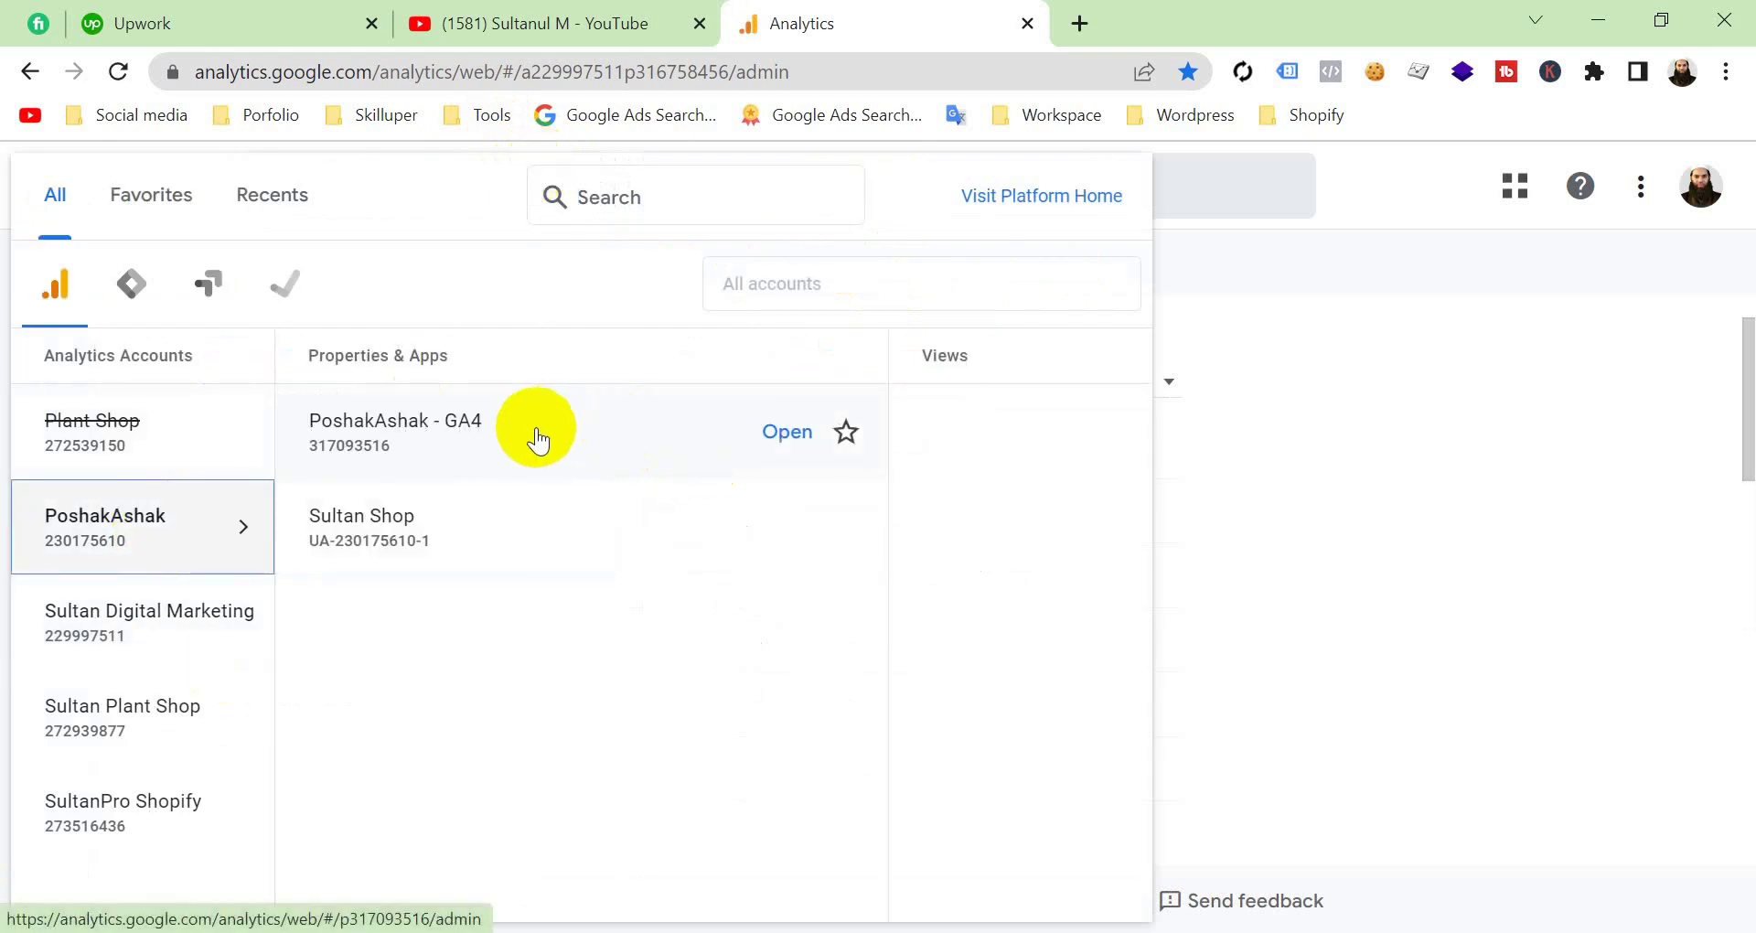
{"action": "left_click", "coordinate": [537, 441]}
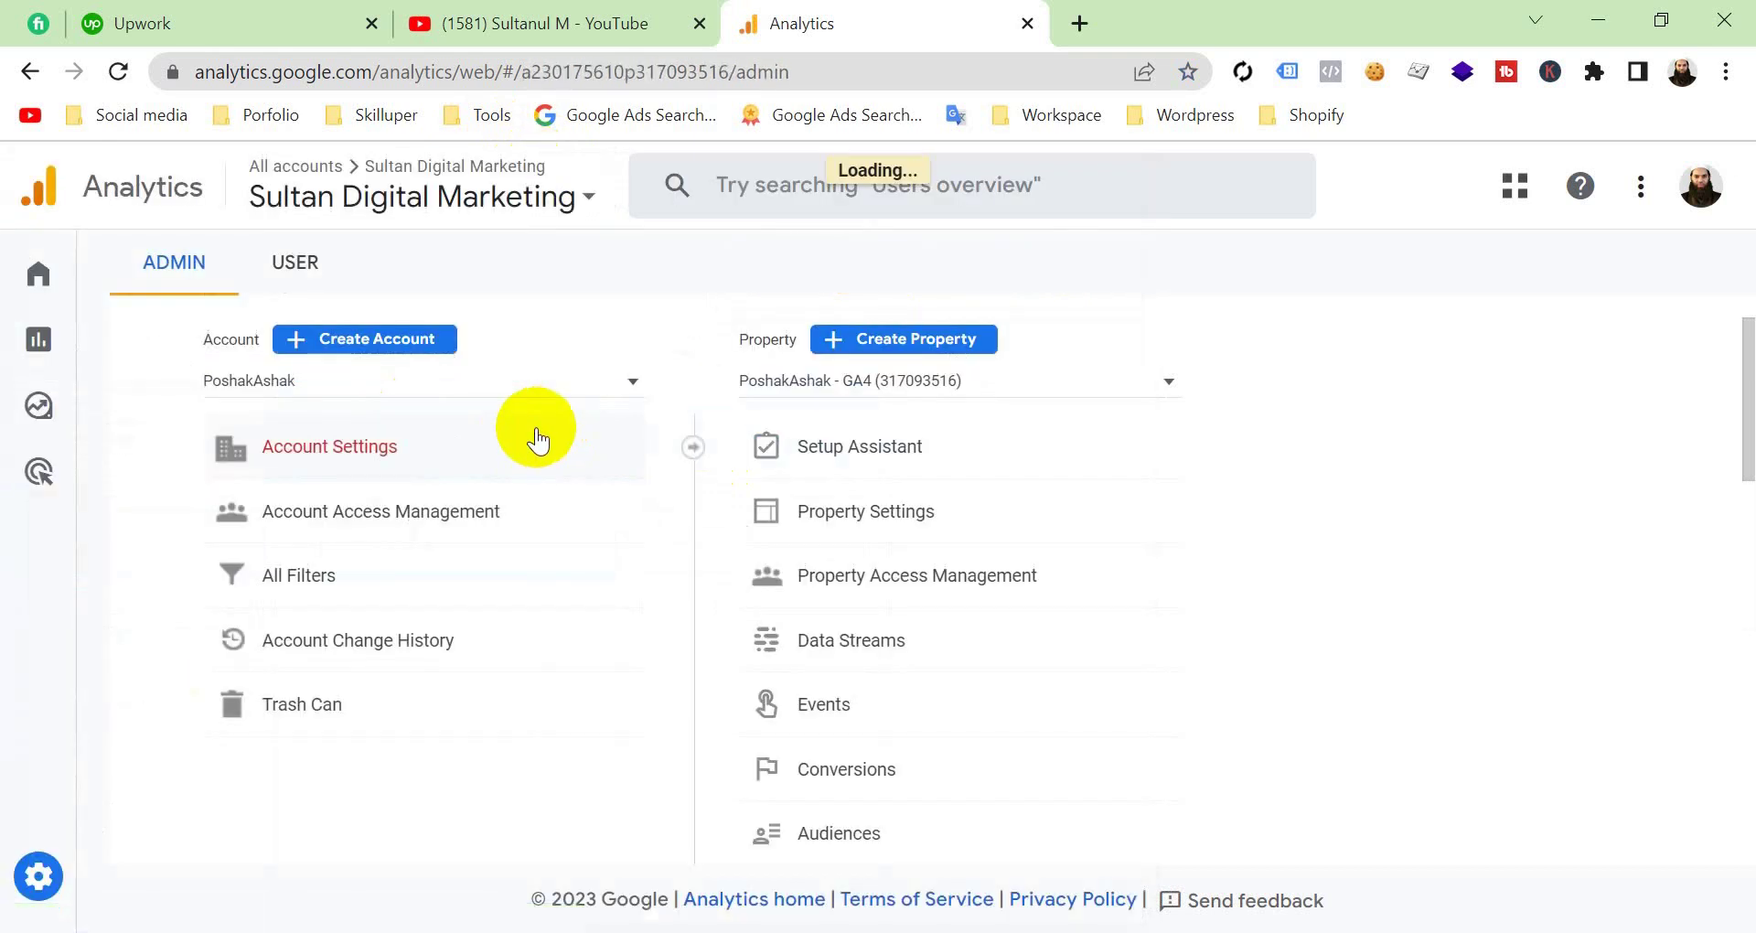